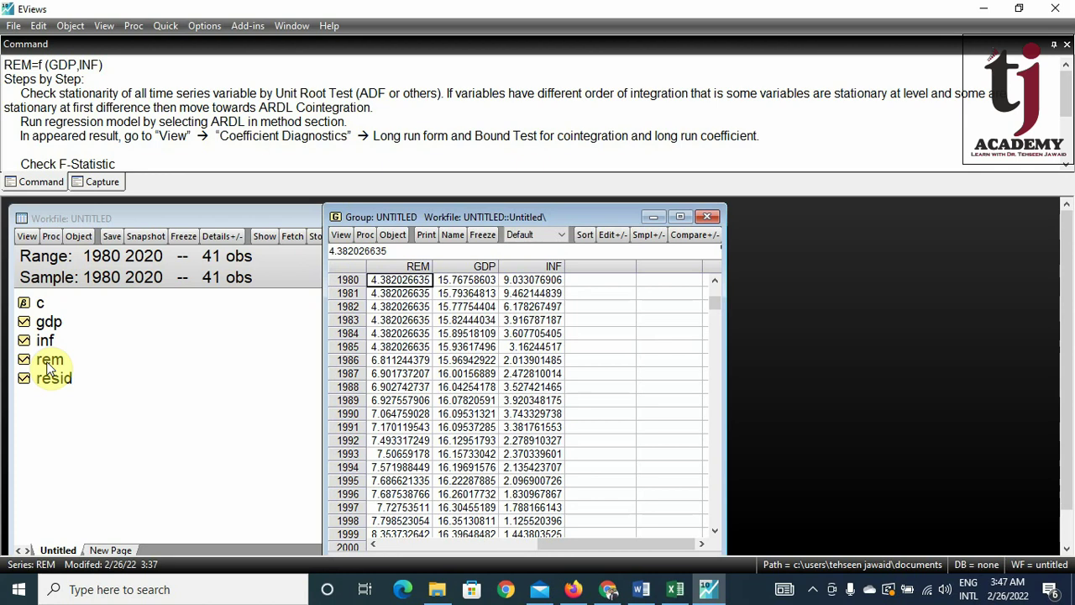
Open the rem series and run an Augmented Dickey-Fuller unit root test on it at level with intercept
double_click(48, 359)
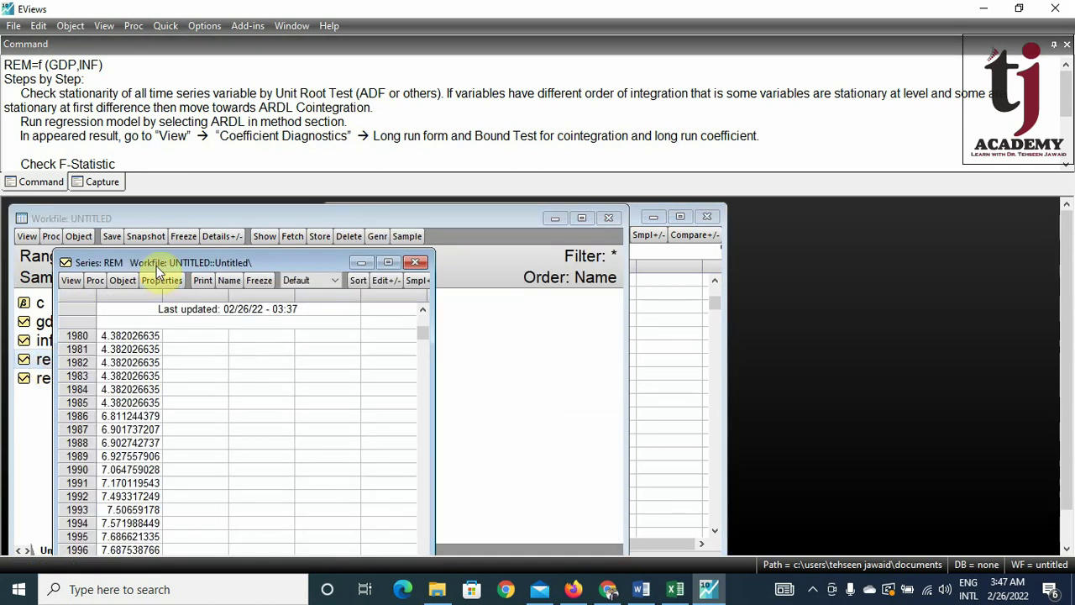
drag(411, 260, 668, 216)
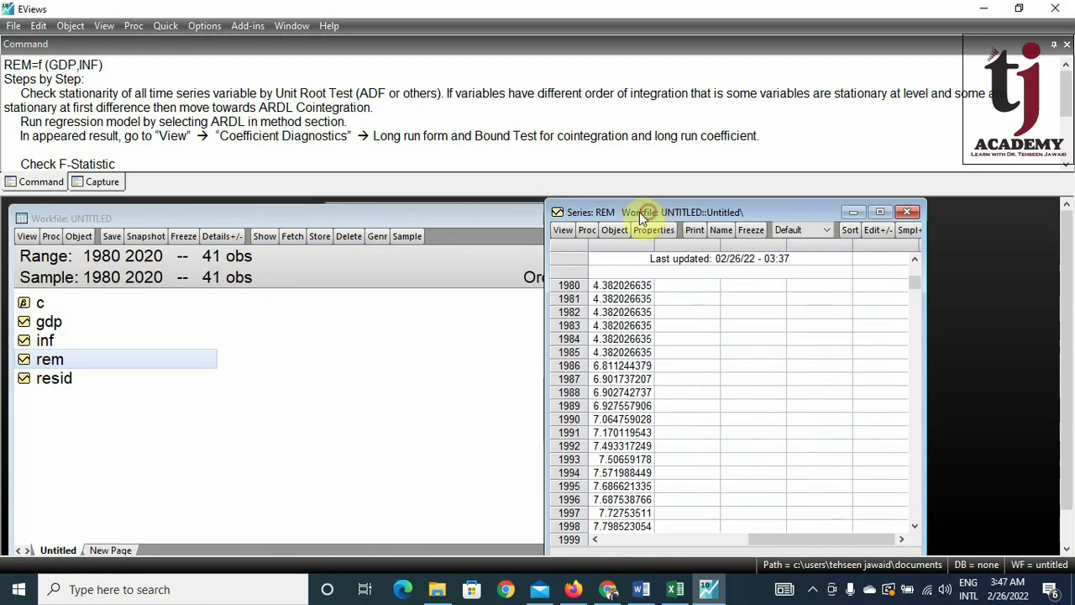
click(560, 232)
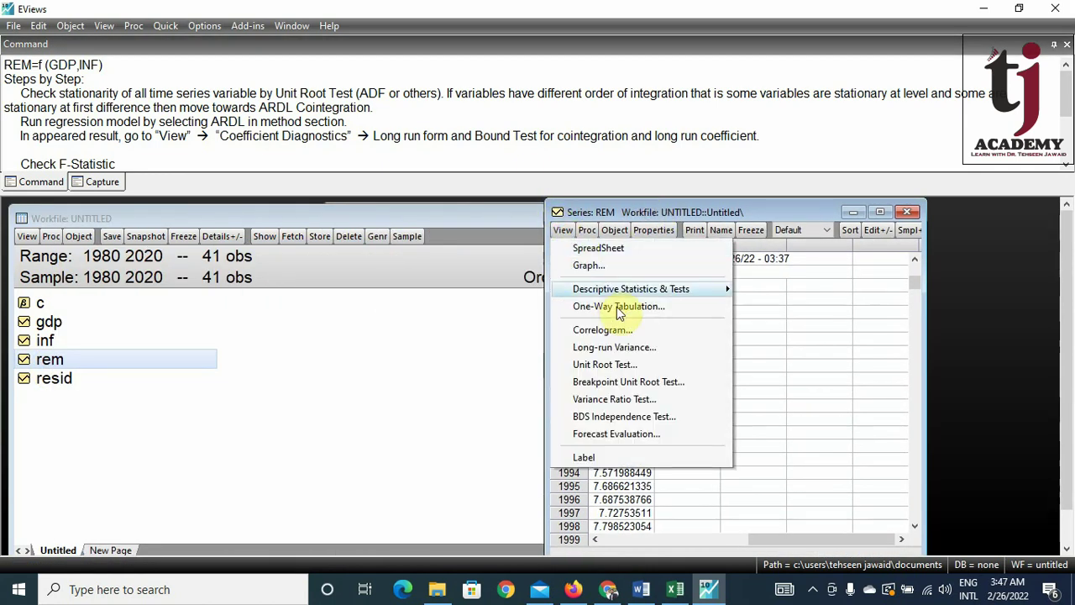
click(645, 370)
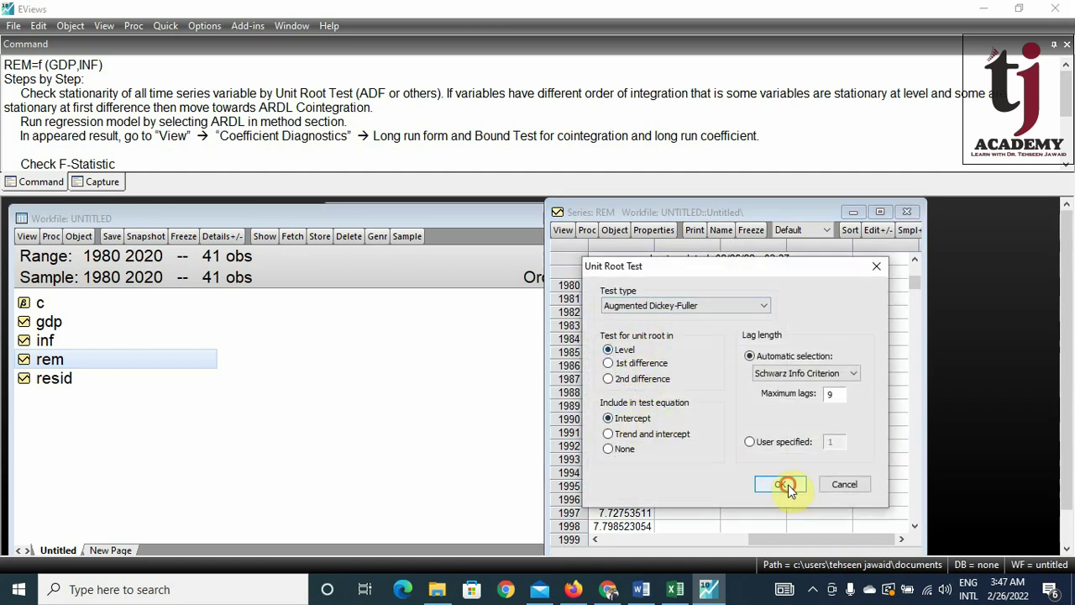
click(783, 486)
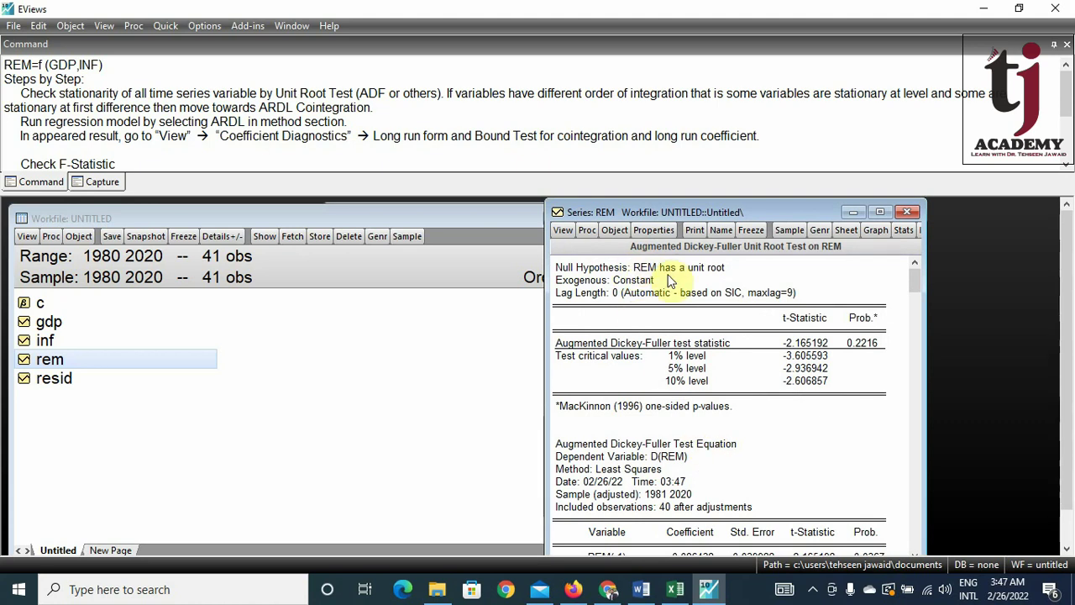
click(867, 346)
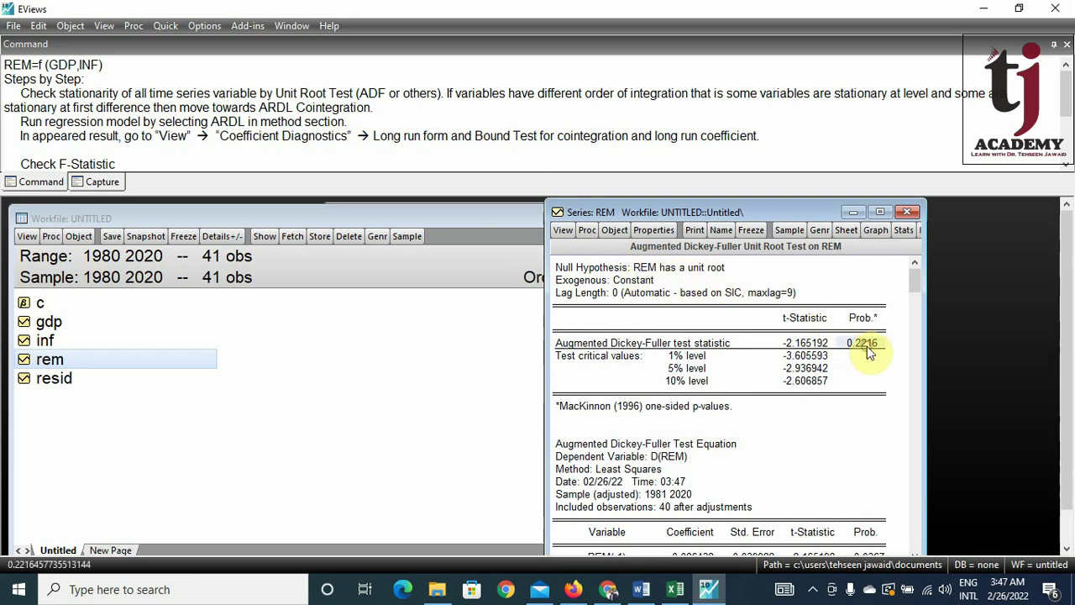
Run the Augmented Dickey-Fuller unit root test on REM at level with trend and intercept
click(563, 230)
click(603, 365)
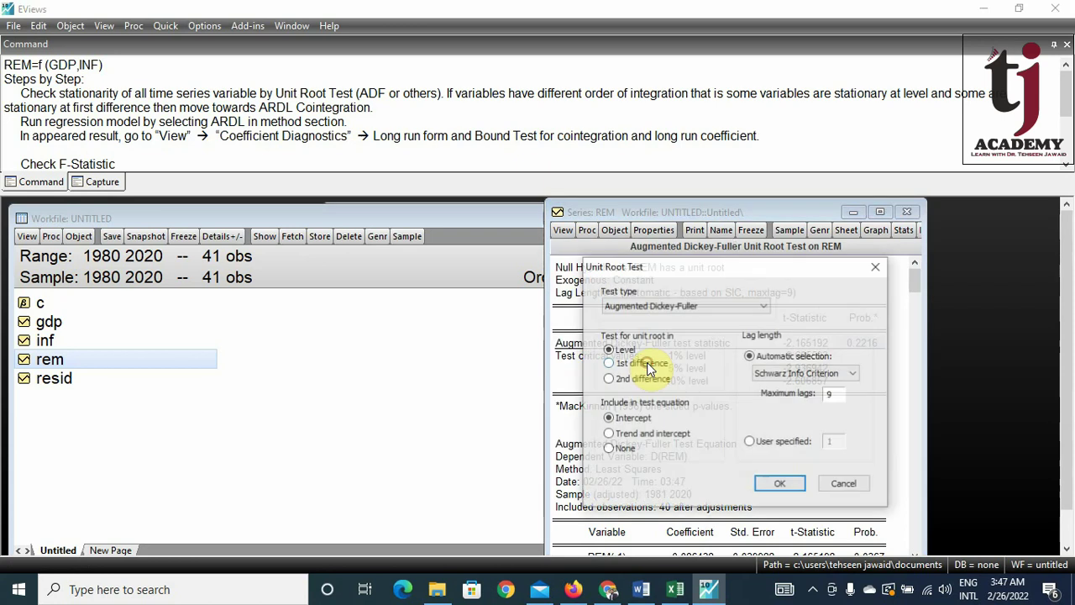
click(656, 434)
click(778, 483)
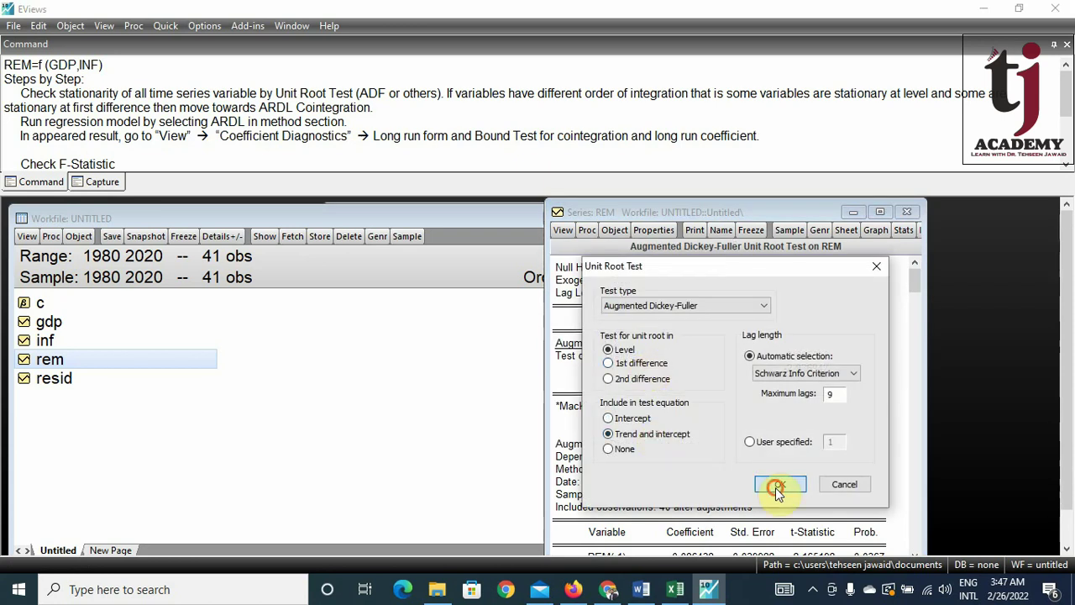
click(865, 345)
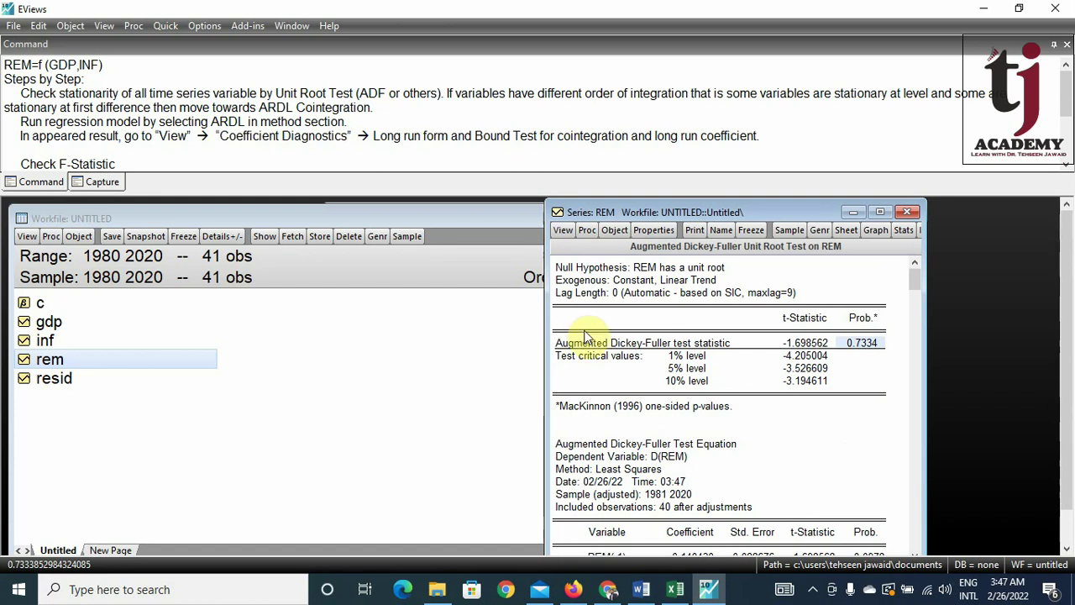
Run the Augmented Dickey-Fuller unit root test on REM at 1st difference with intercept only
click(563, 230)
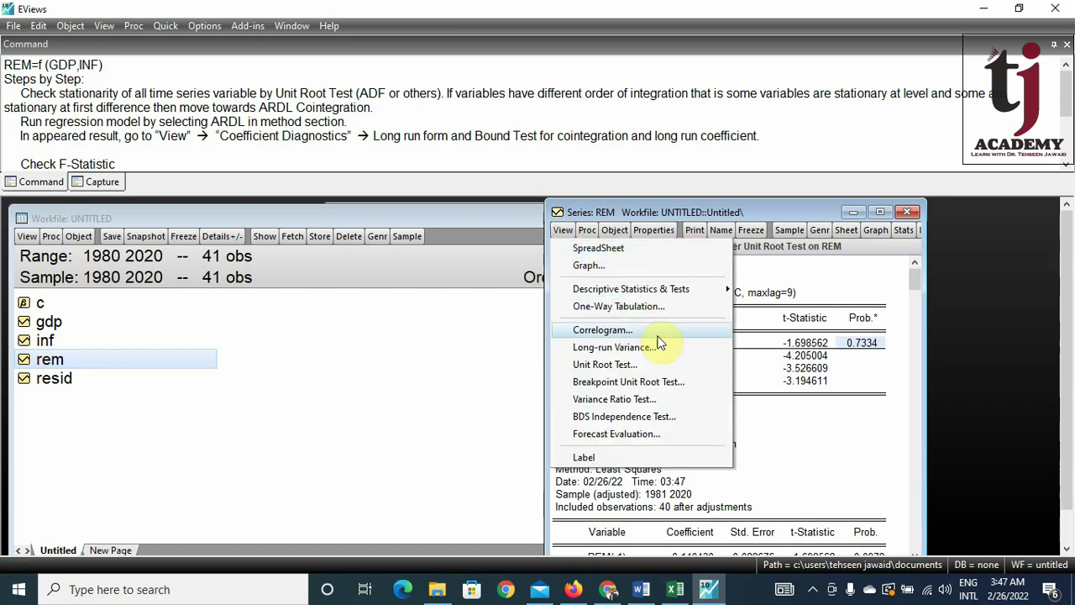
click(663, 364)
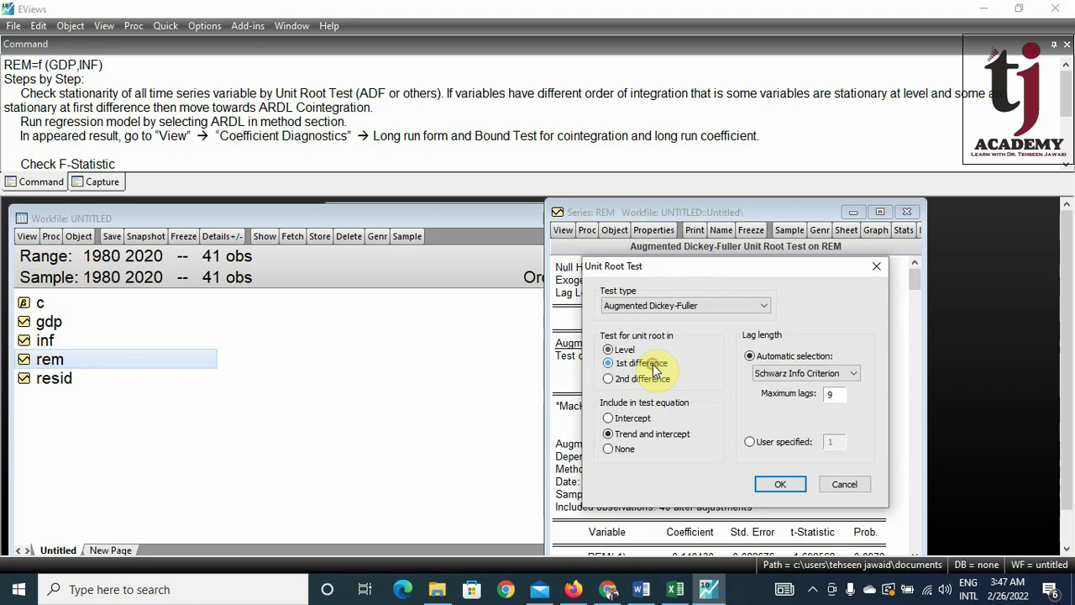
click(642, 418)
click(778, 485)
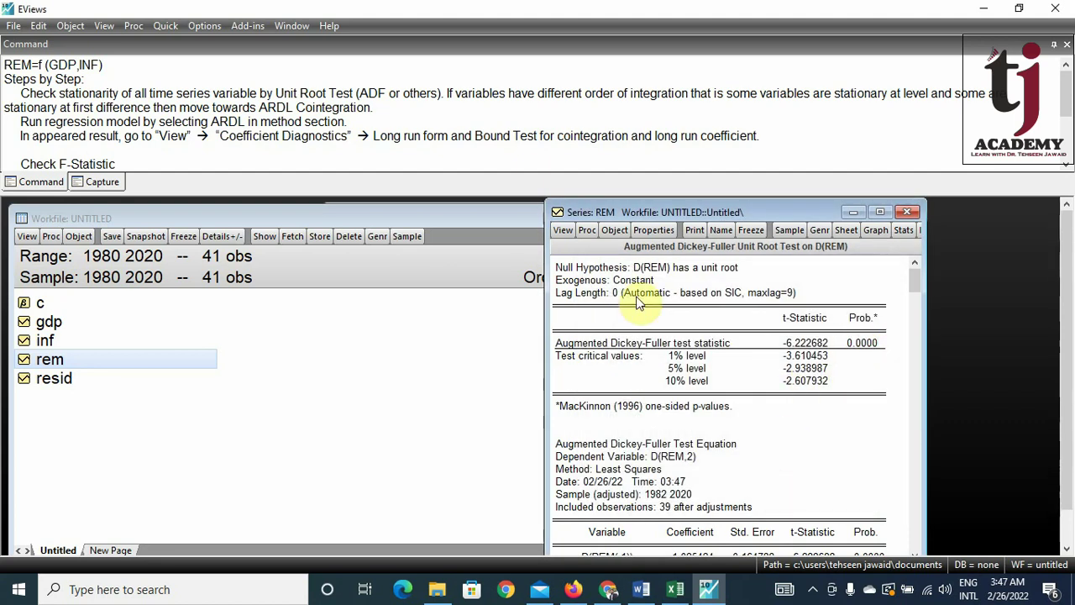
Run the Augmented Dickey-Fuller unit root test on REM at 1st difference with trend and intercept
click(563, 232)
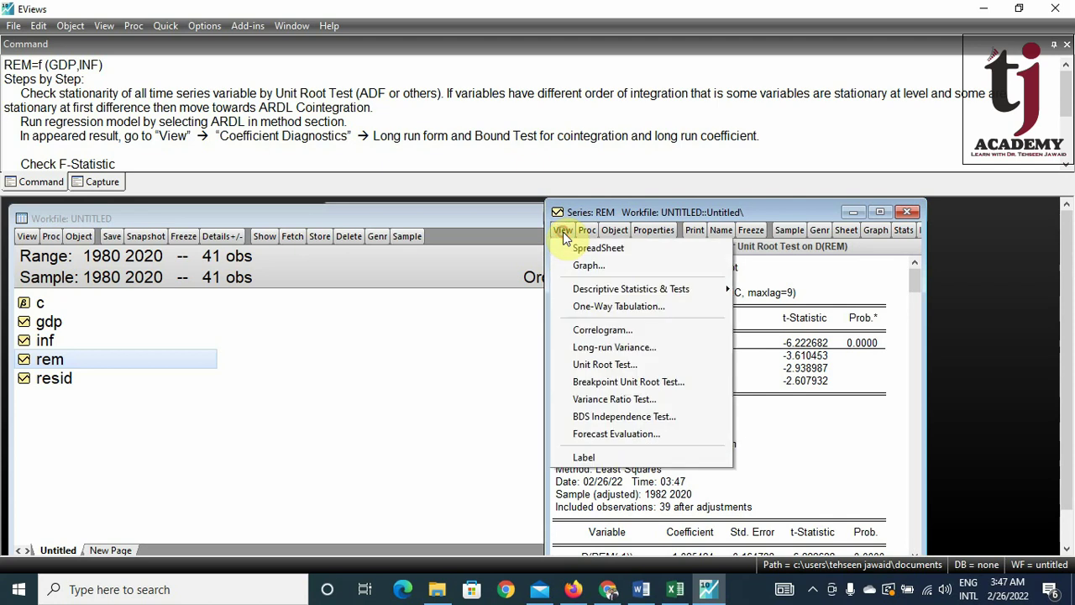
click(639, 363)
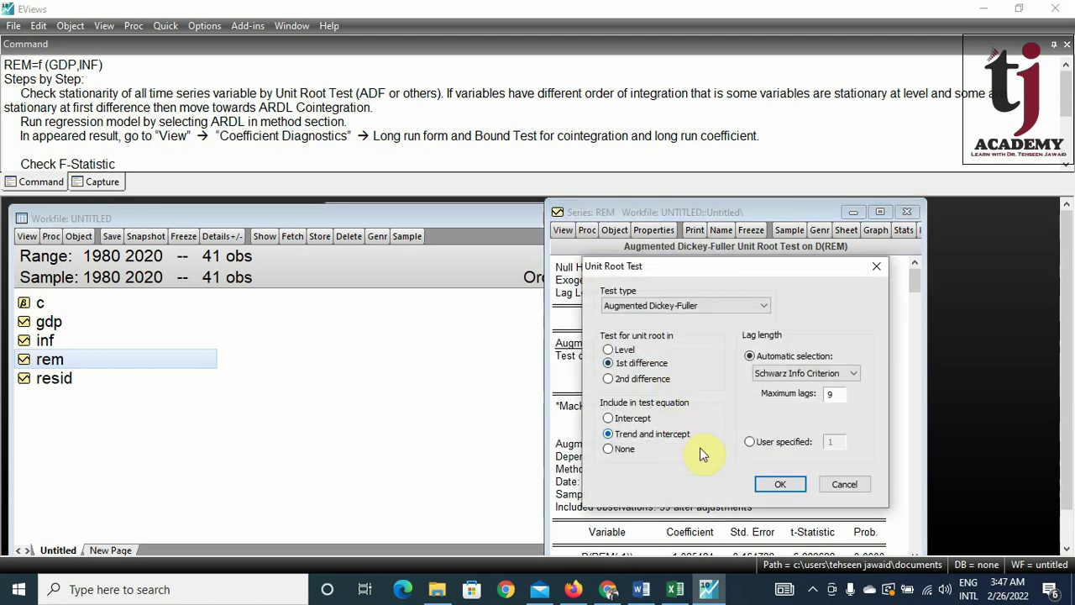
click(771, 484)
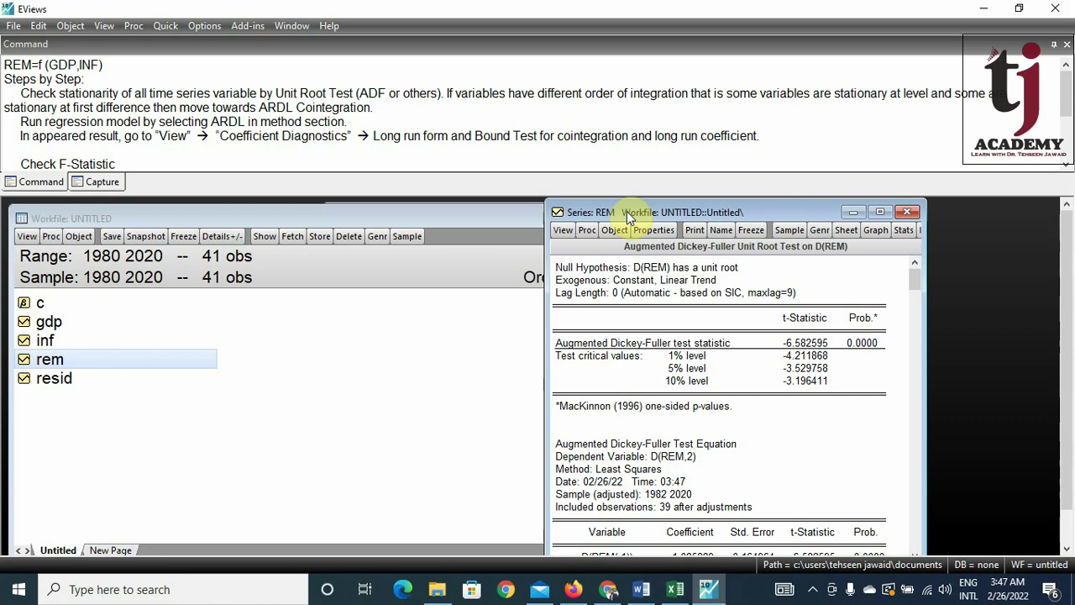
Open the gdp series and run an Augmented Dickey-Fuller unit root test on it at level with intercept
double_click(49, 323)
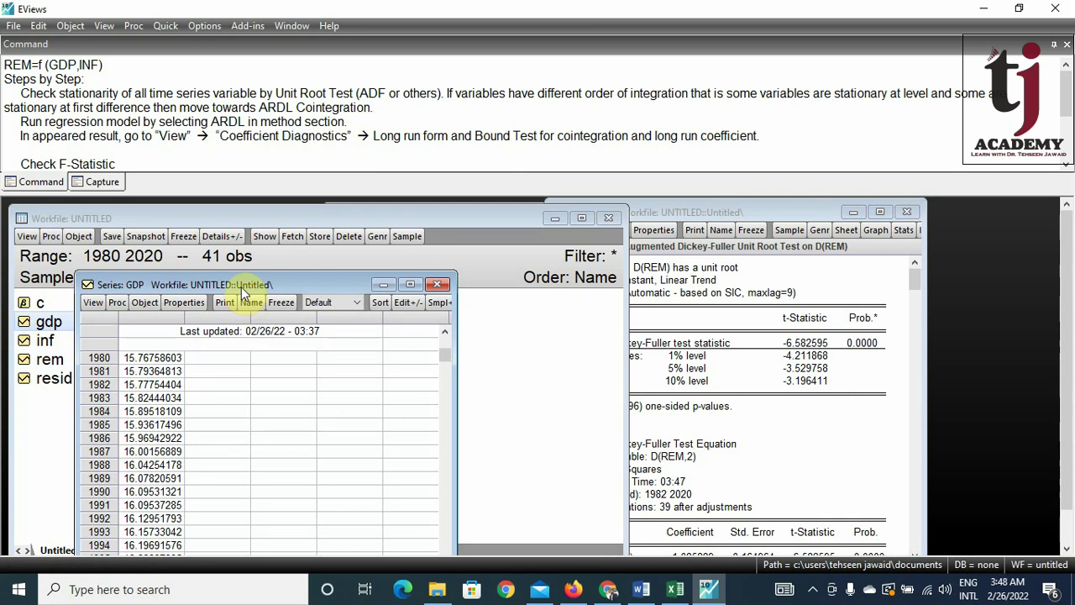
drag(252, 285, 755, 215)
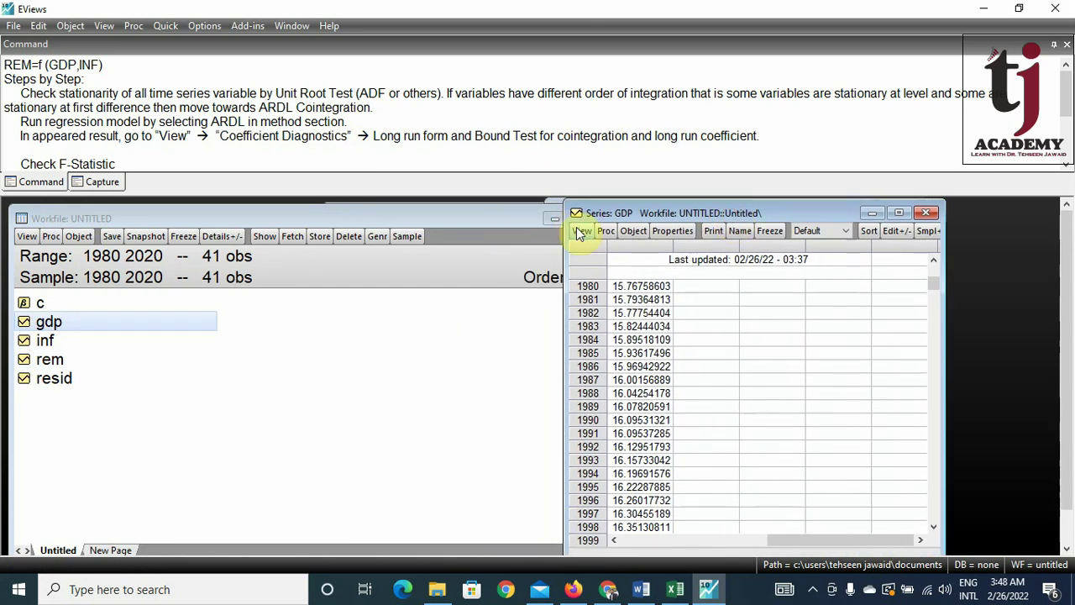
click(580, 232)
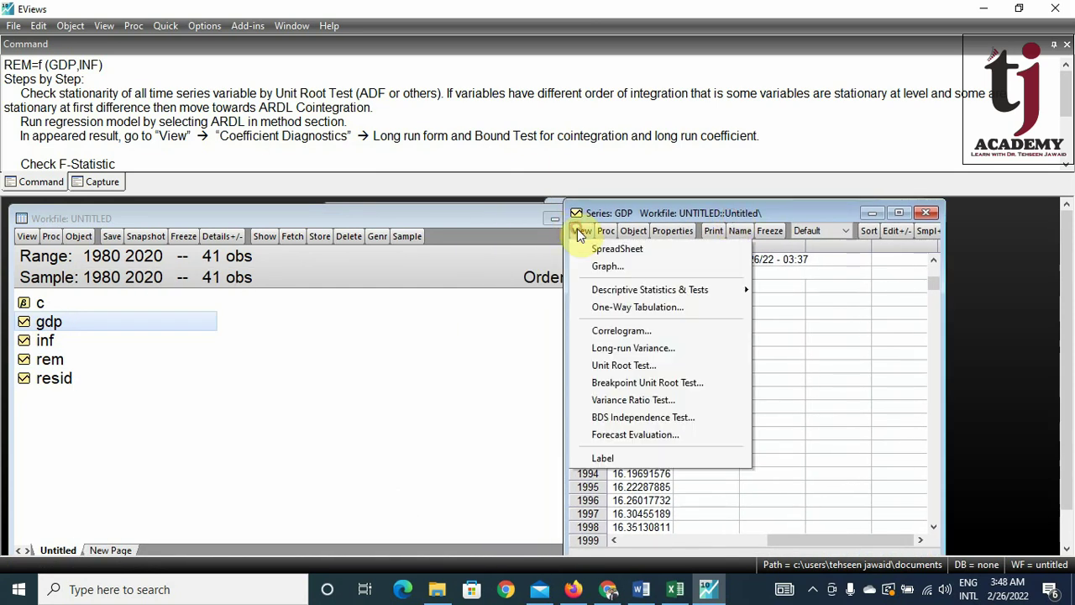
click(711, 364)
click(638, 351)
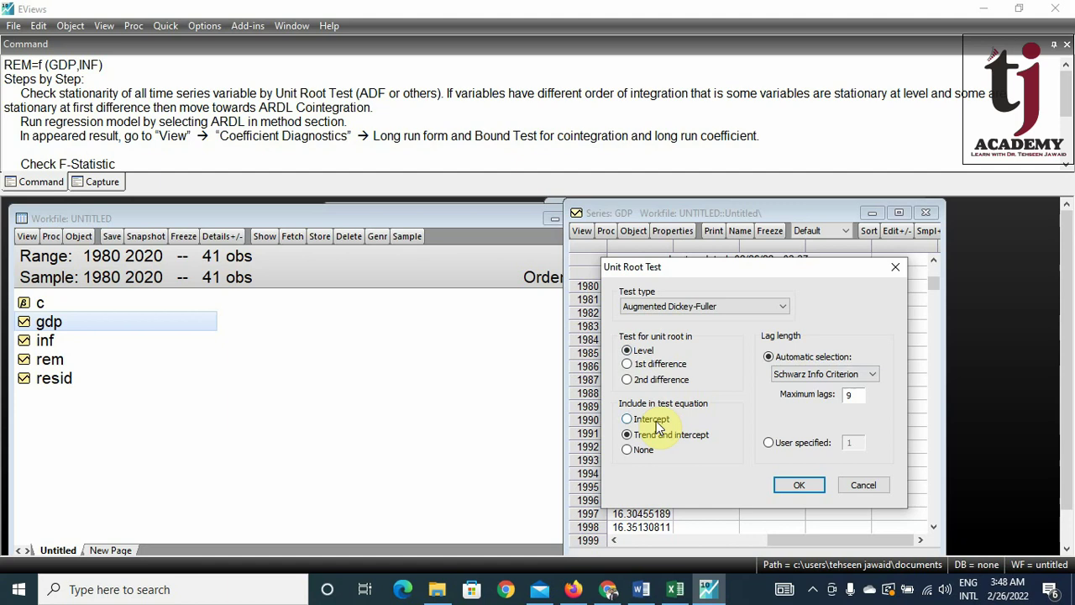
click(655, 419)
click(800, 486)
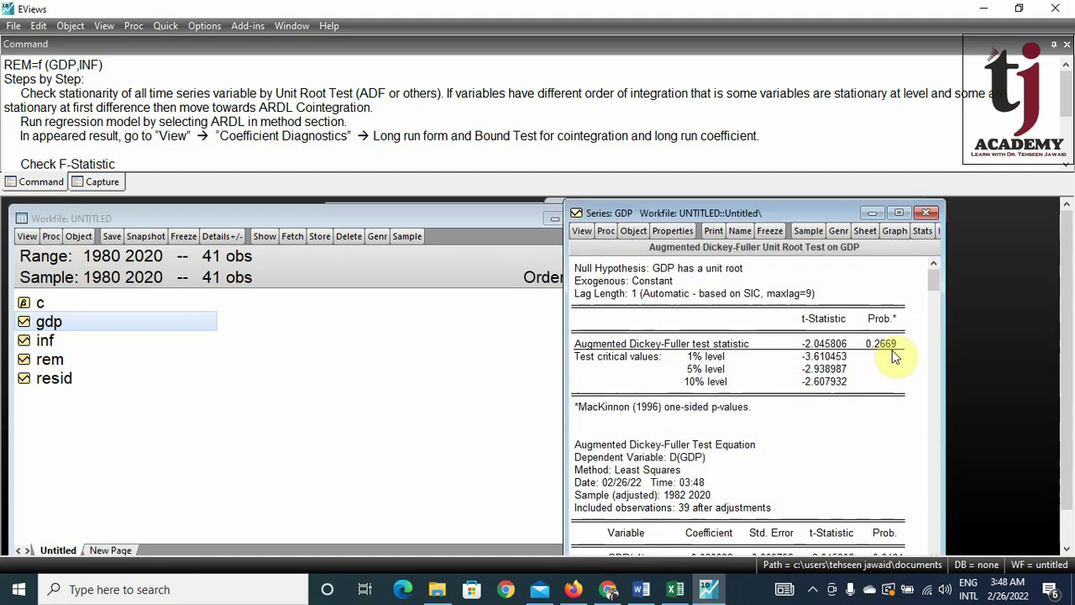
Run the Augmented Dickey-Fuller unit root test on GDP at level with trend and intercept
click(582, 231)
click(661, 363)
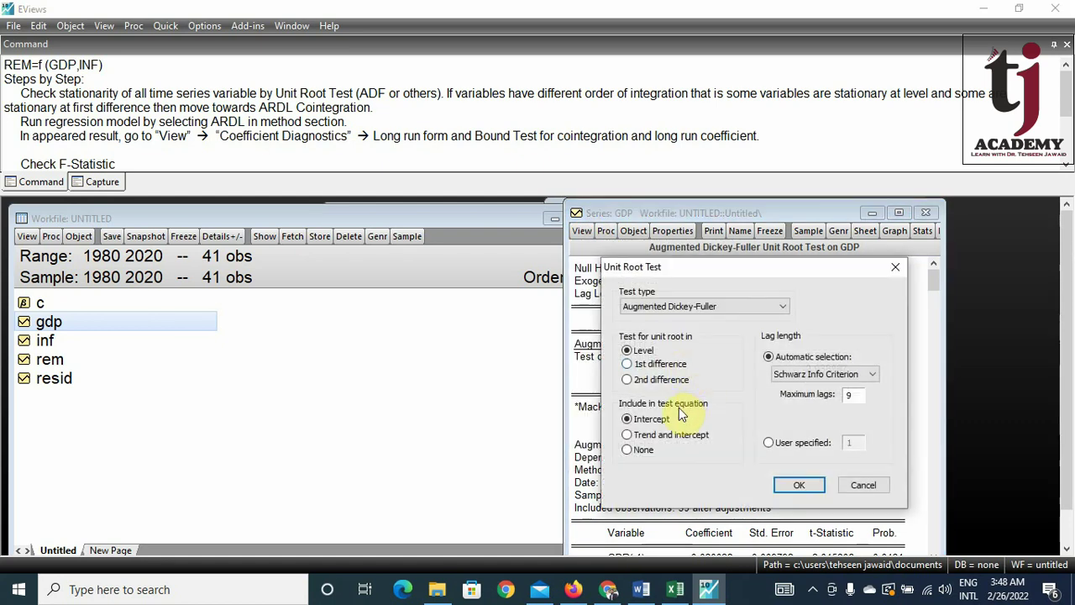
click(666, 434)
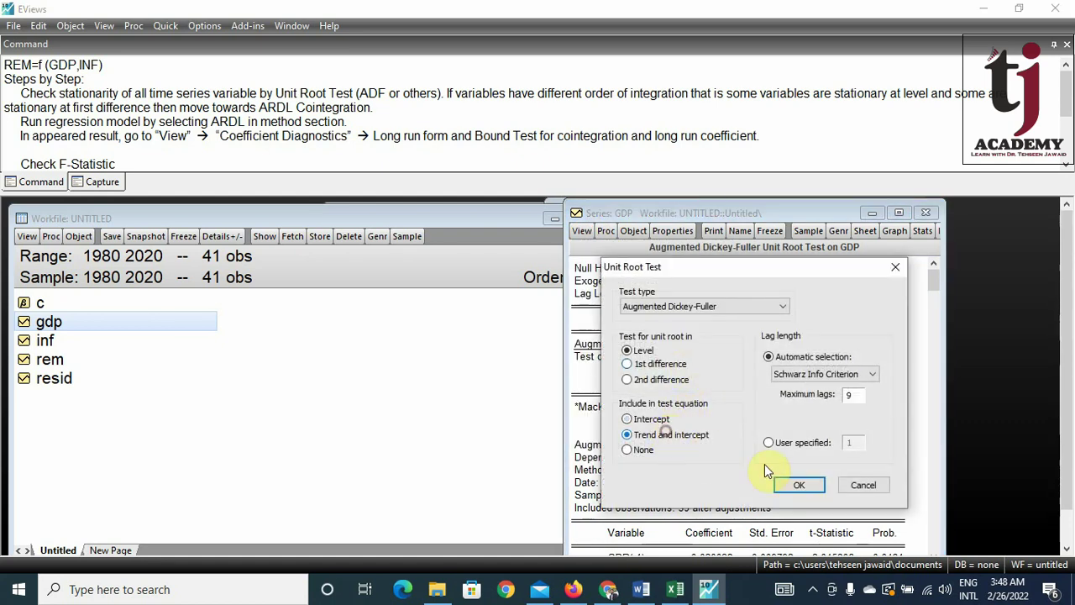
click(795, 490)
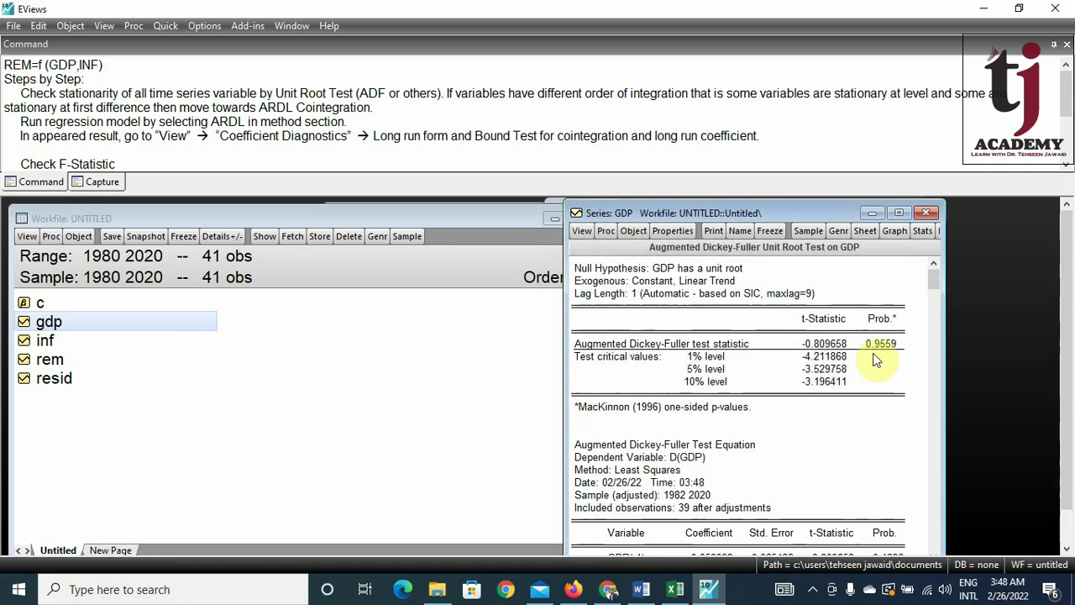
Run the Augmented Dickey-Fuller unit root test on GDP at 1st difference with intercept only
click(580, 234)
click(672, 363)
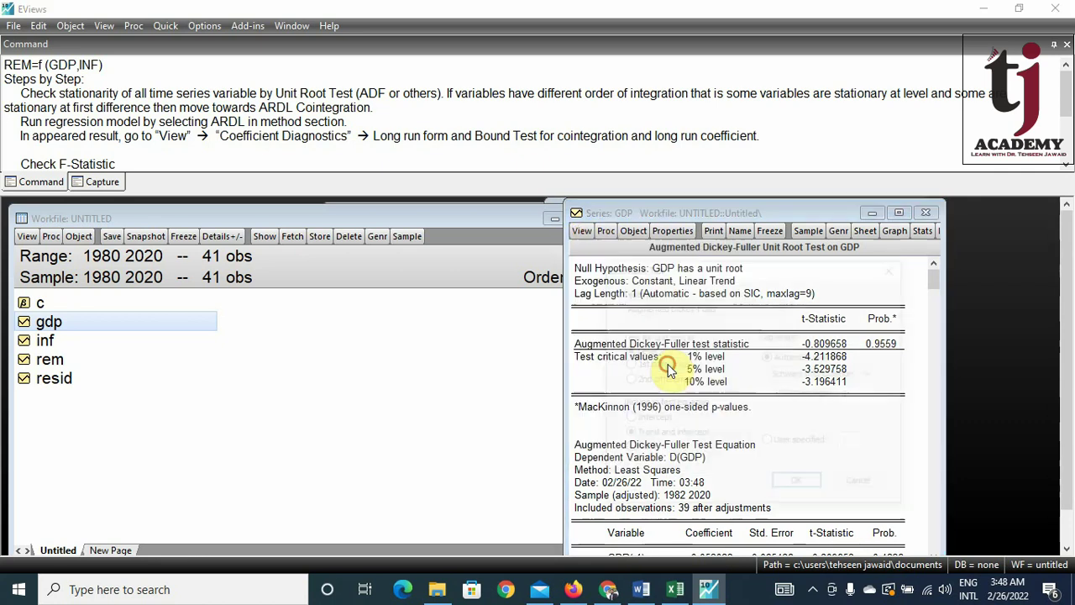
click(672, 362)
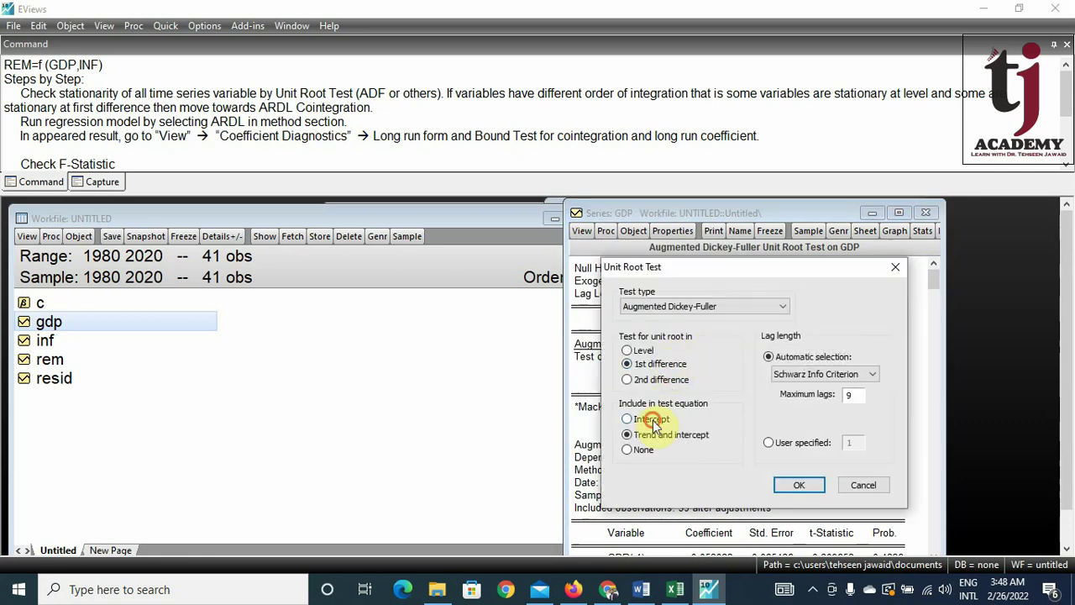
click(653, 422)
click(798, 485)
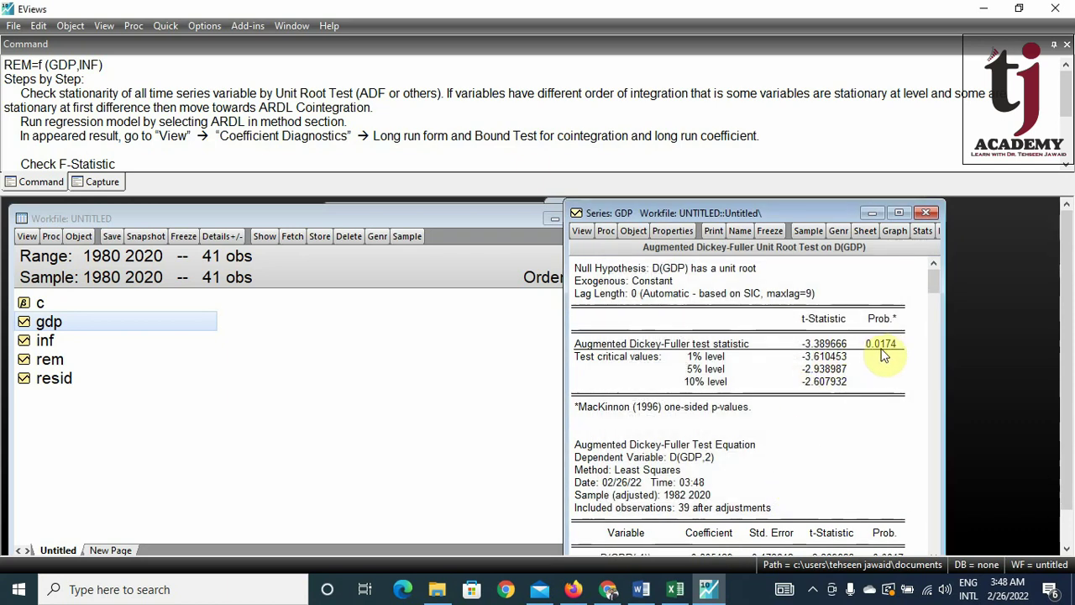
Run the Augmented Dickey-Fuller unit root test on GDP at 1st difference with trend and intercept
click(585, 234)
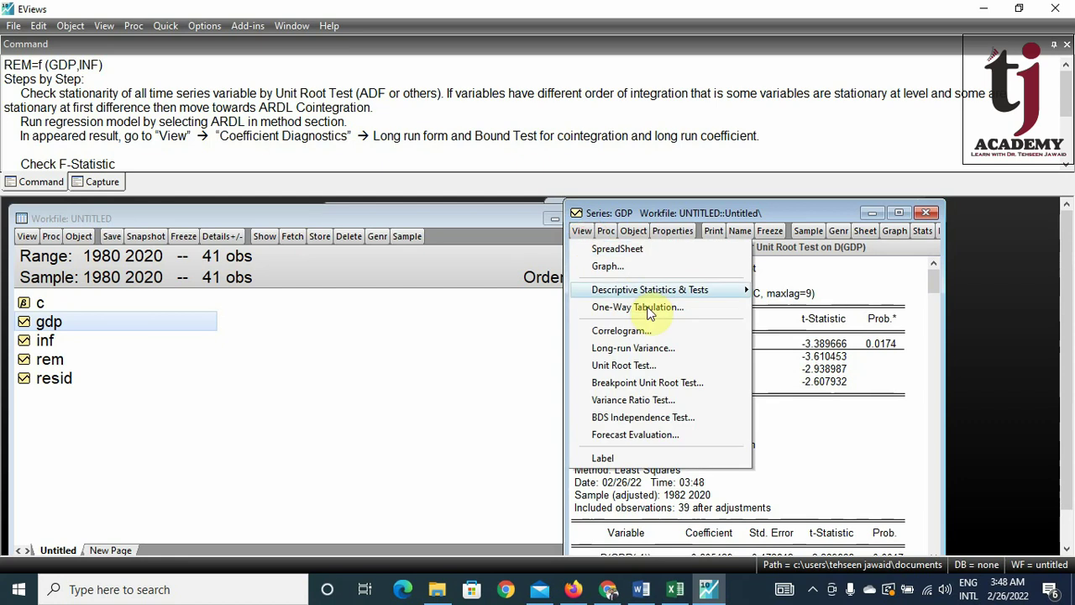
click(663, 367)
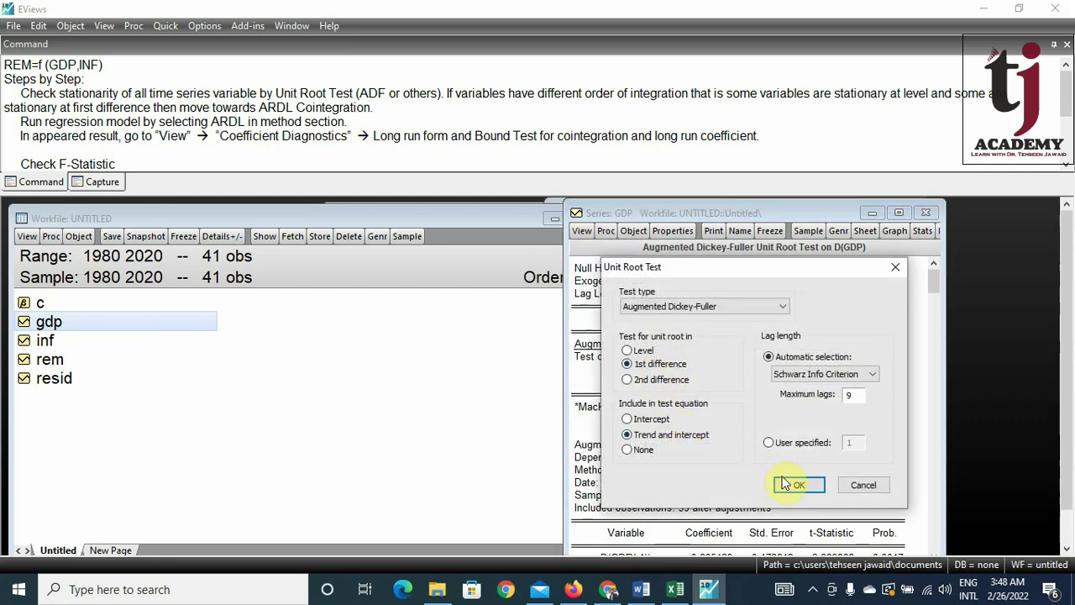
click(797, 486)
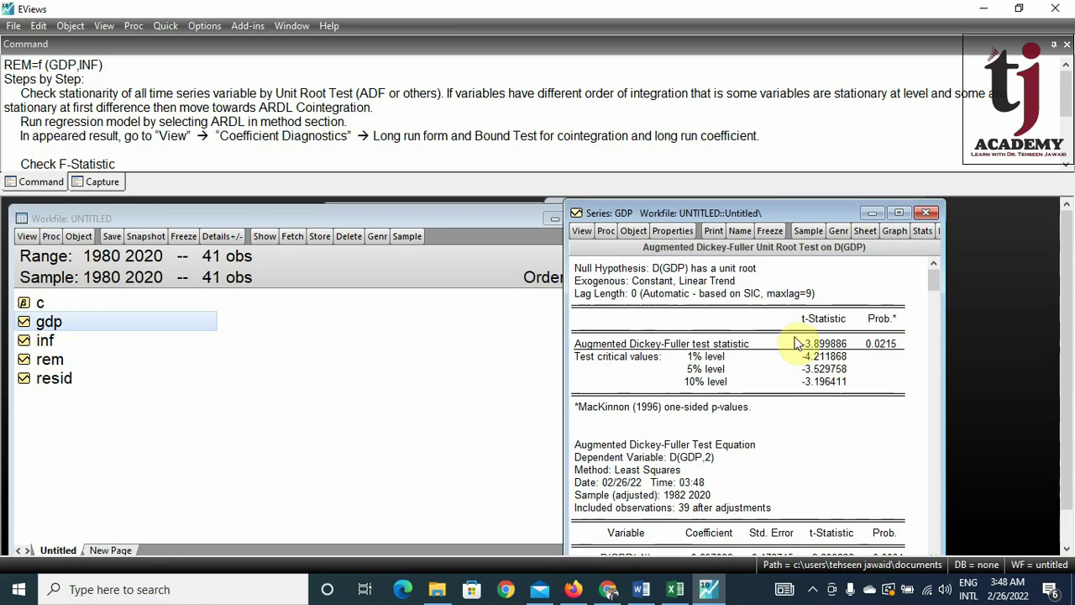
Open the inf series and run an Augmented Dickey-Fuller unit root test on it at level with intercept
double_click(51, 343)
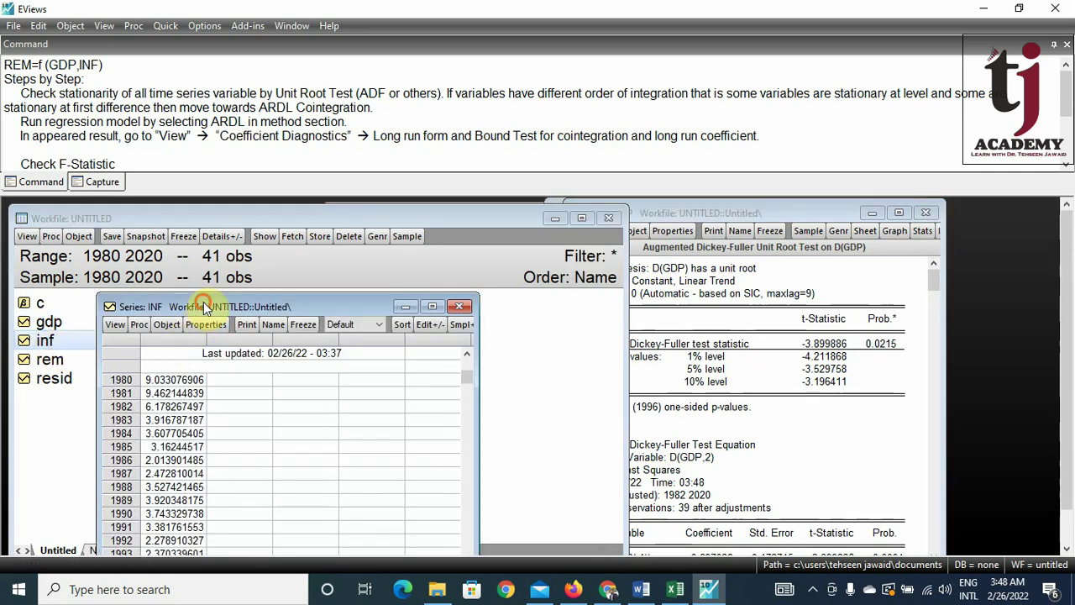
drag(206, 304, 628, 202)
click(582, 219)
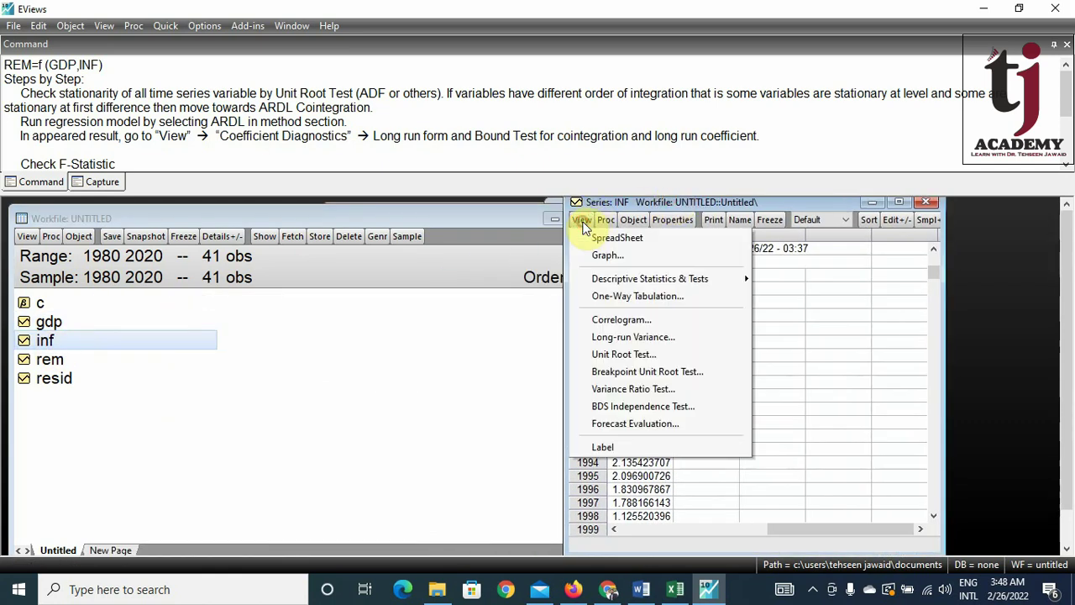
click(710, 357)
click(647, 339)
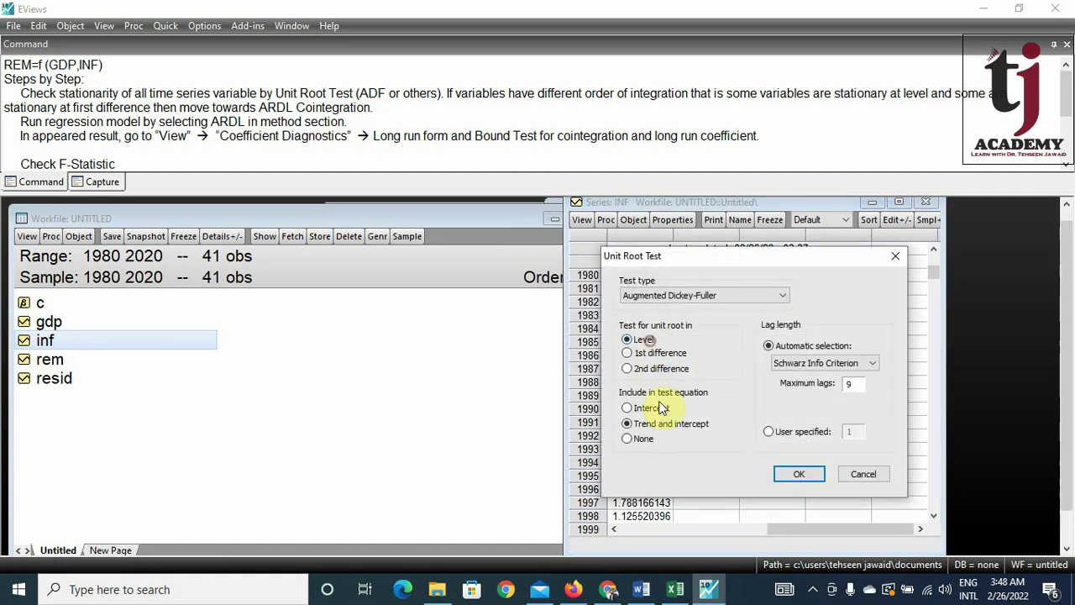
click(661, 409)
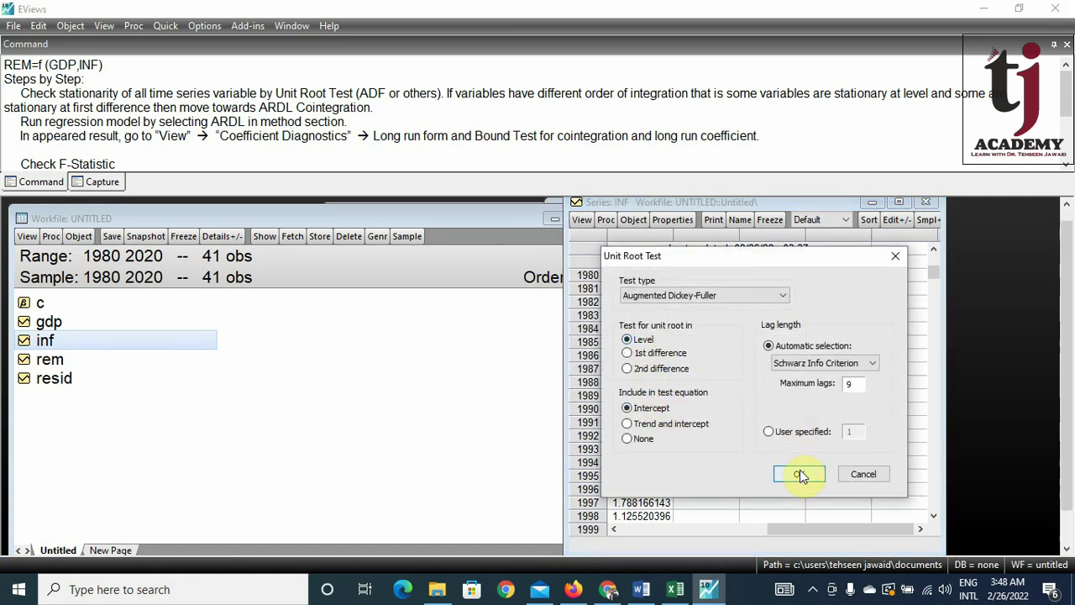
click(799, 474)
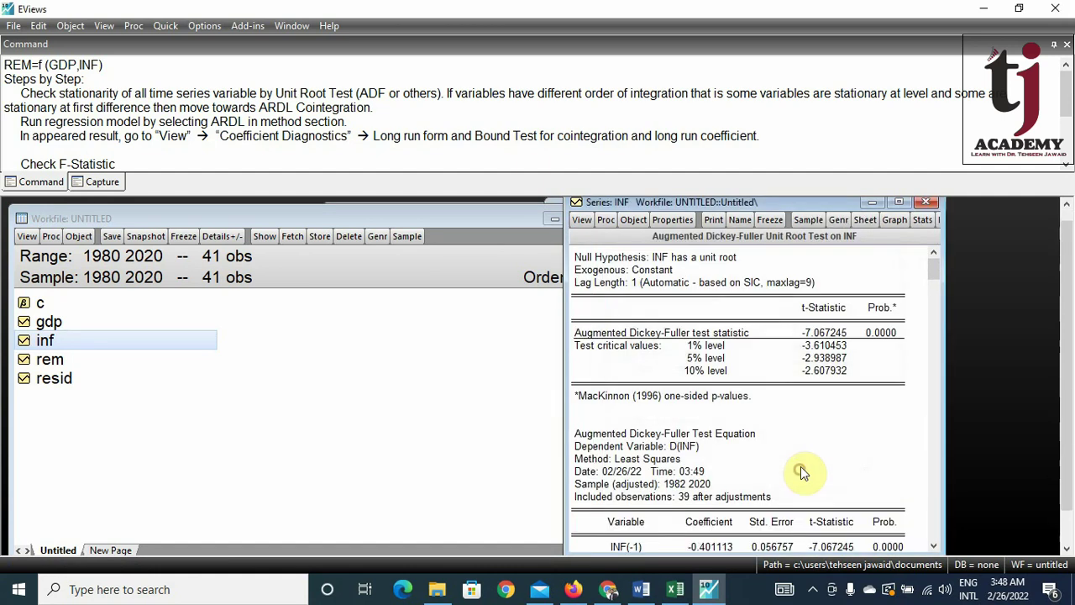
click(892, 339)
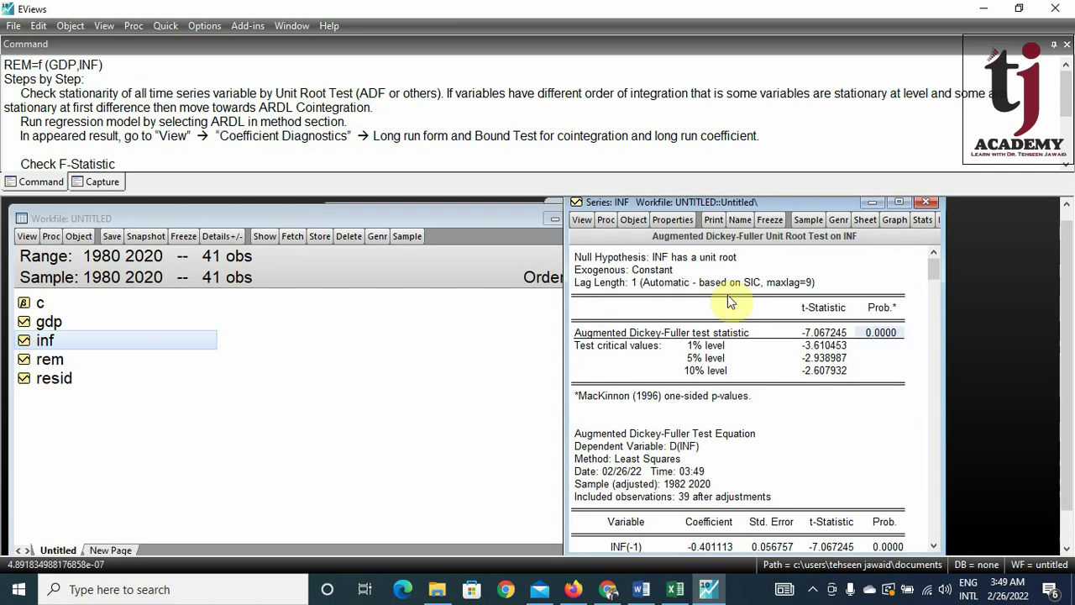
Run the Augmented Dickey-Fuller unit root test on INF at level with trend and intercept
click(587, 222)
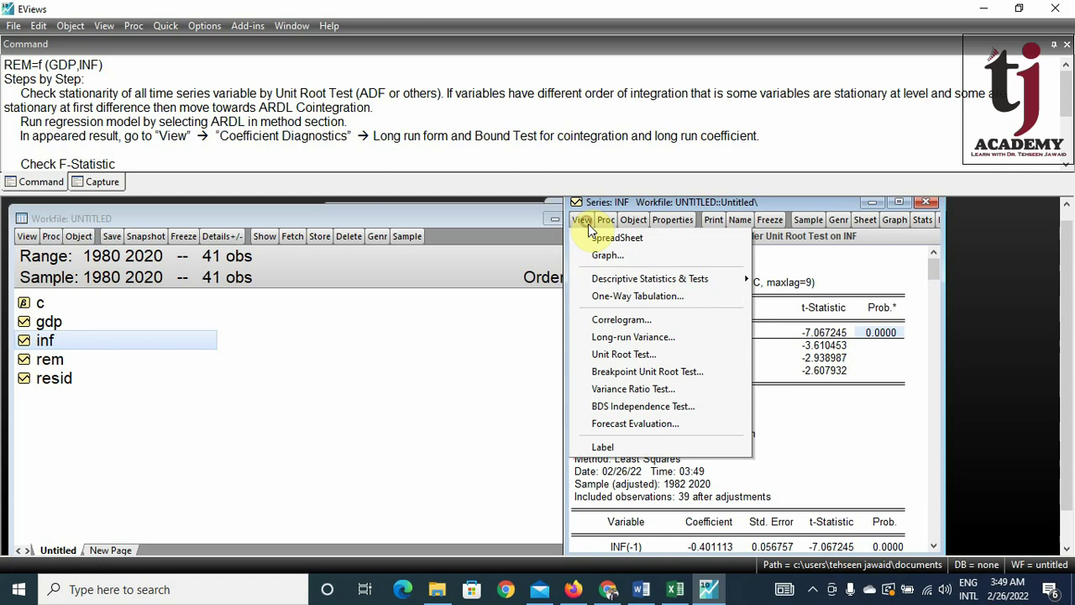
click(682, 354)
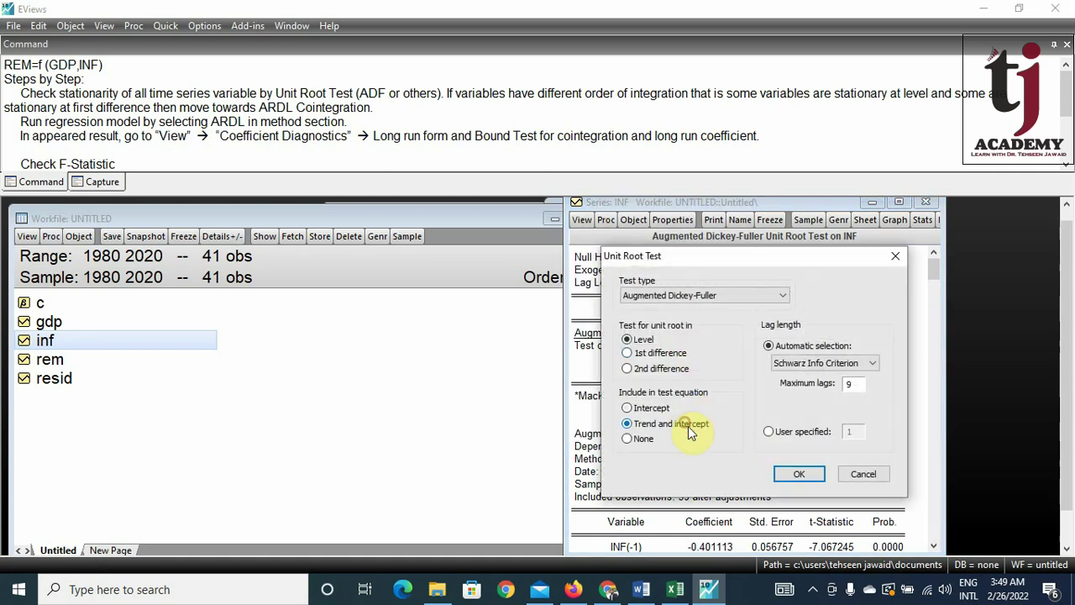
click(798, 473)
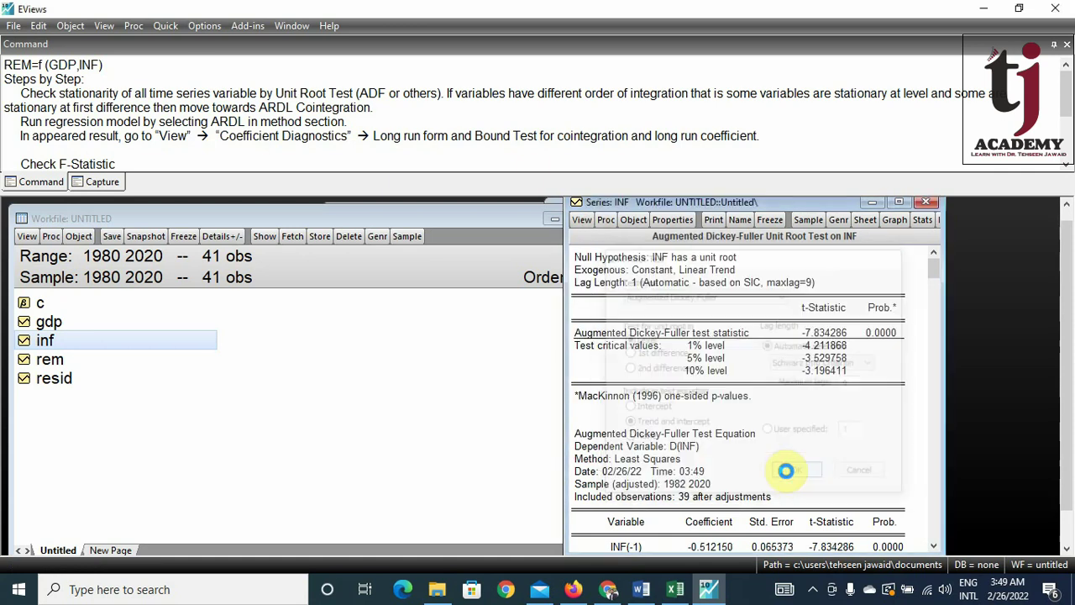
click(894, 334)
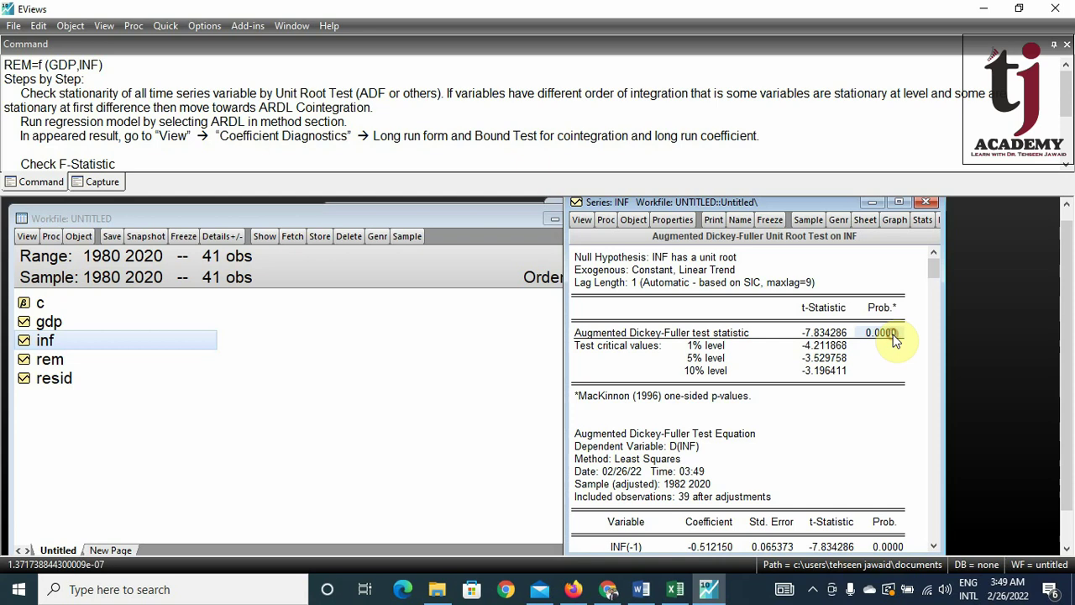
Review the notes on variables with different orders of integration and on running the regression with the ARDL method
click(65, 361)
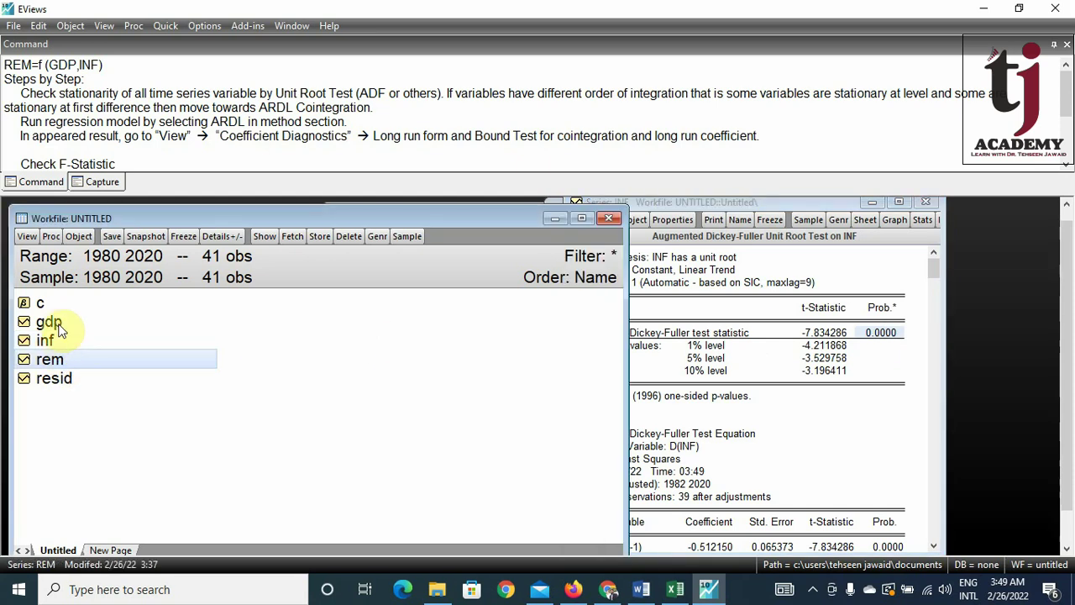
click(50, 322)
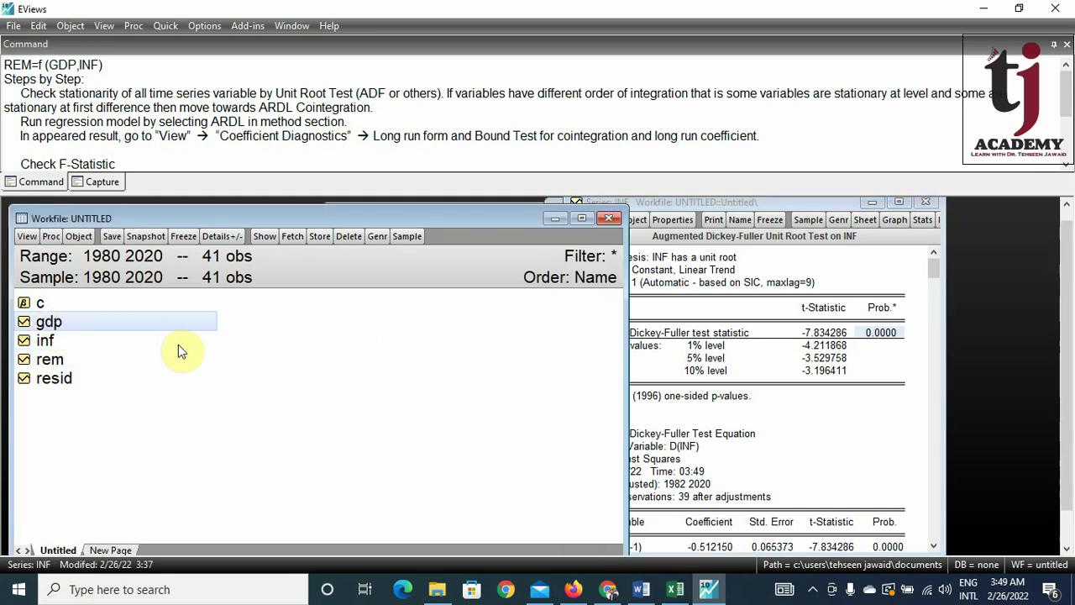
click(51, 342)
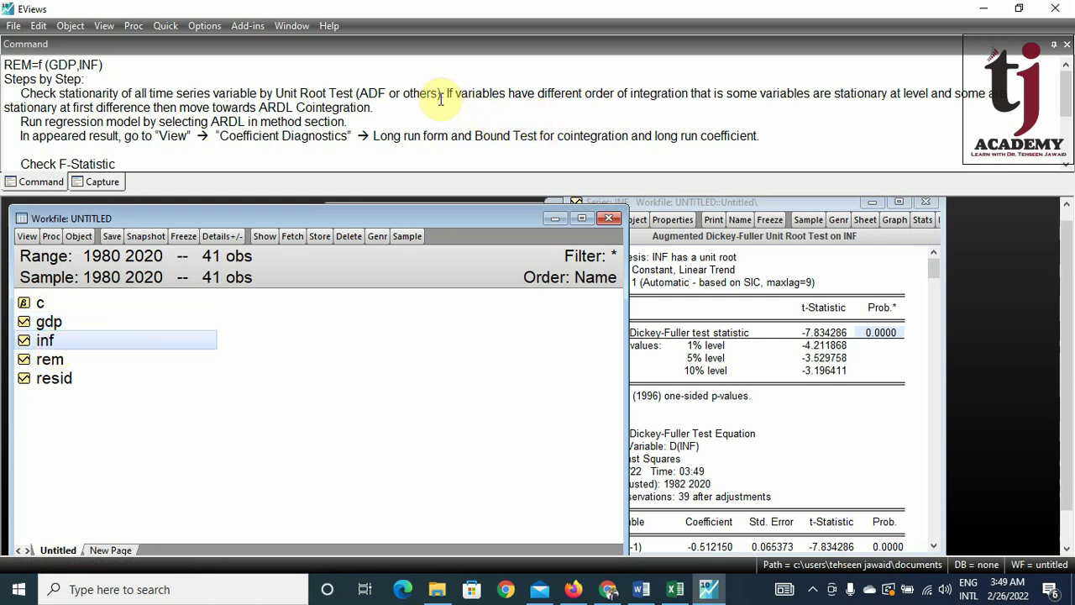
drag(448, 95, 677, 95)
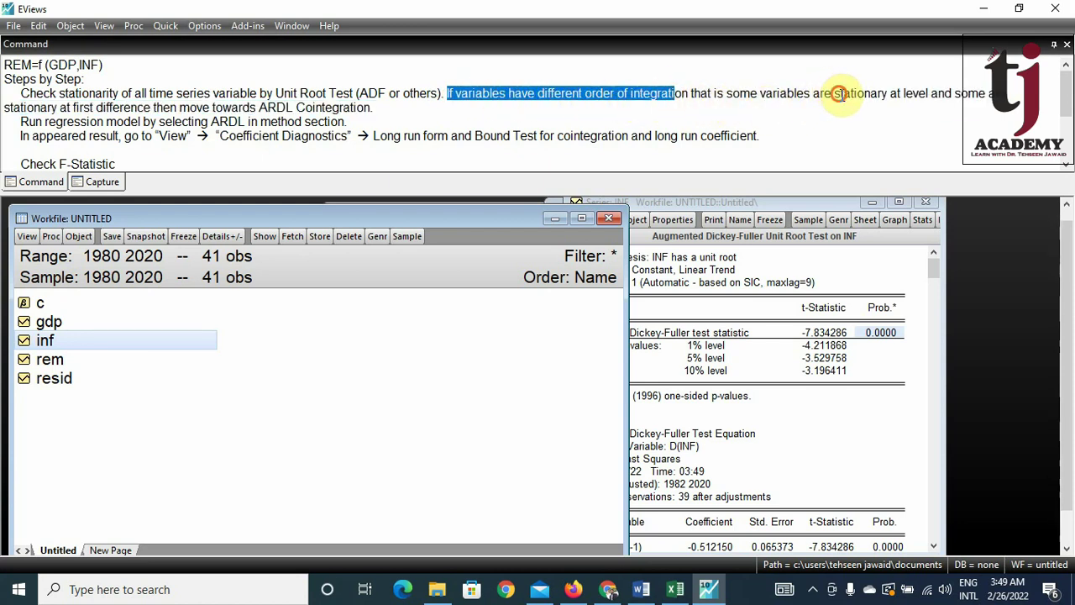
drag(838, 94, 1002, 94)
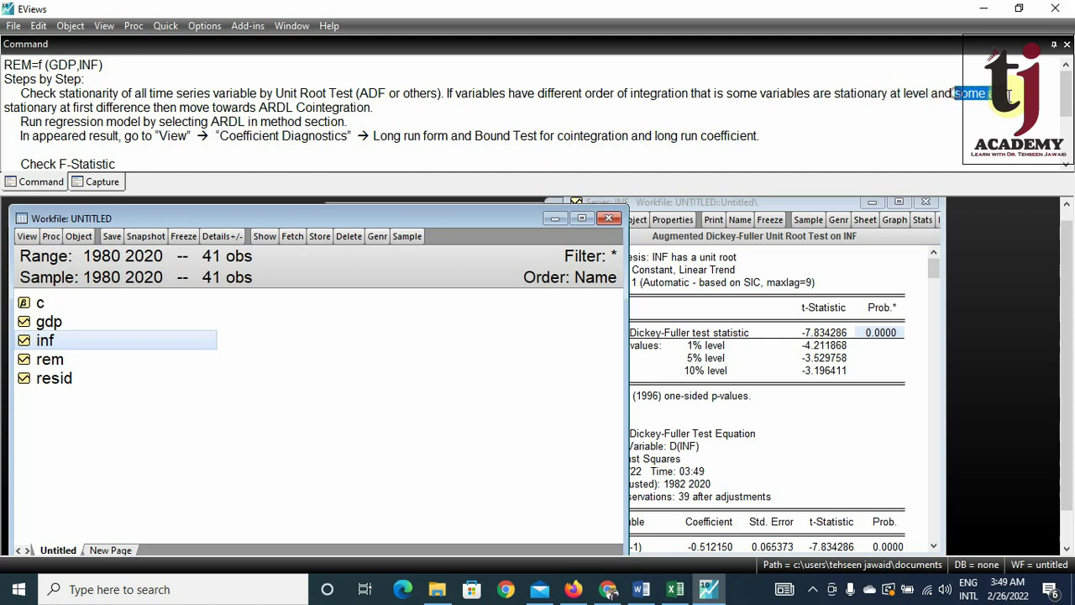
drag(4, 107, 378, 109)
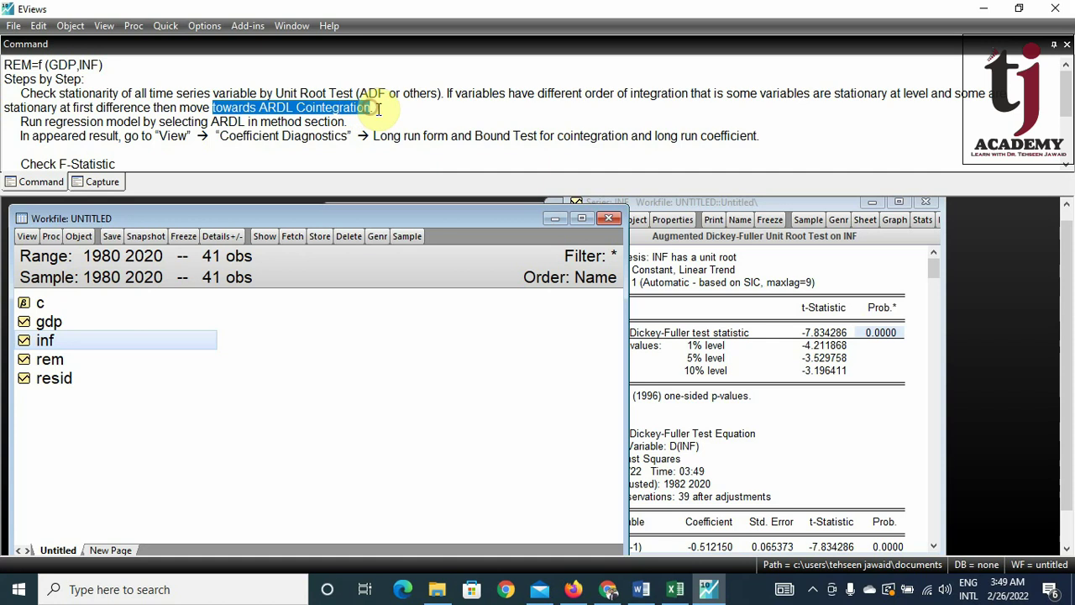
click(379, 109)
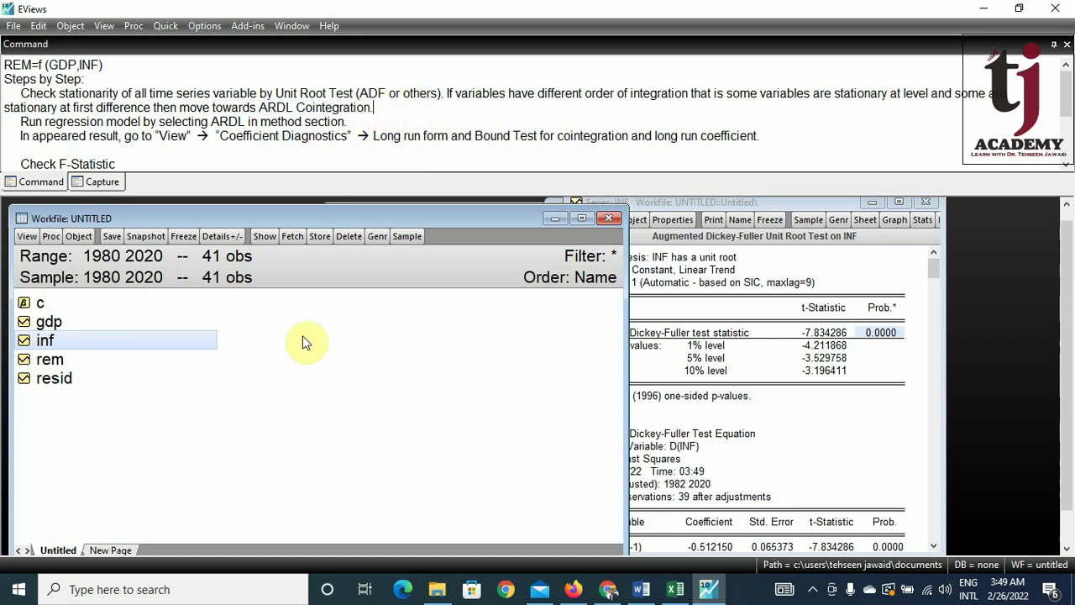
click(729, 202)
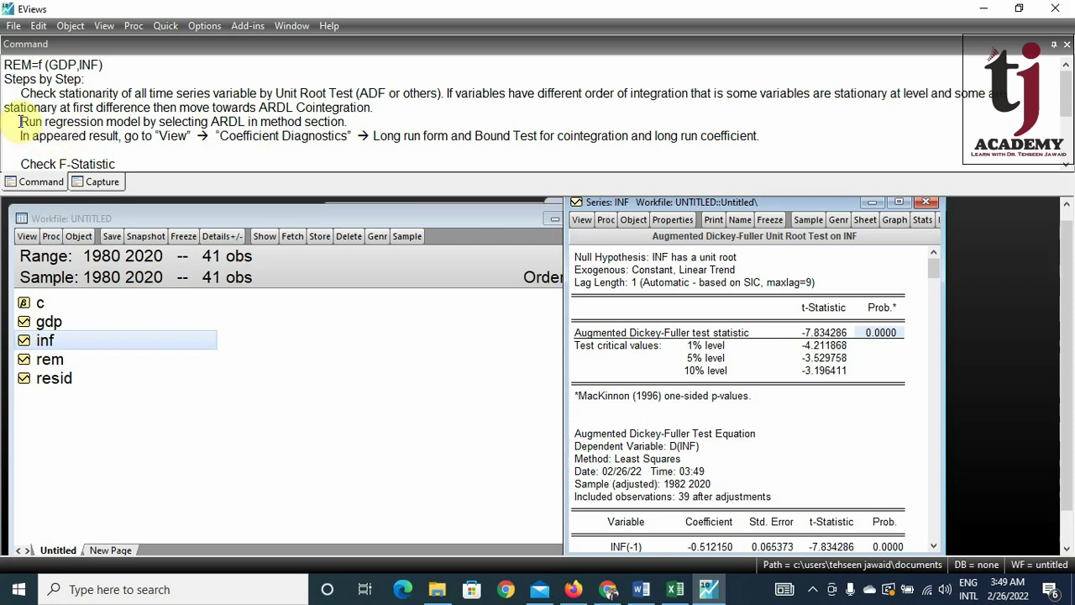
drag(20, 121, 349, 126)
click(396, 338)
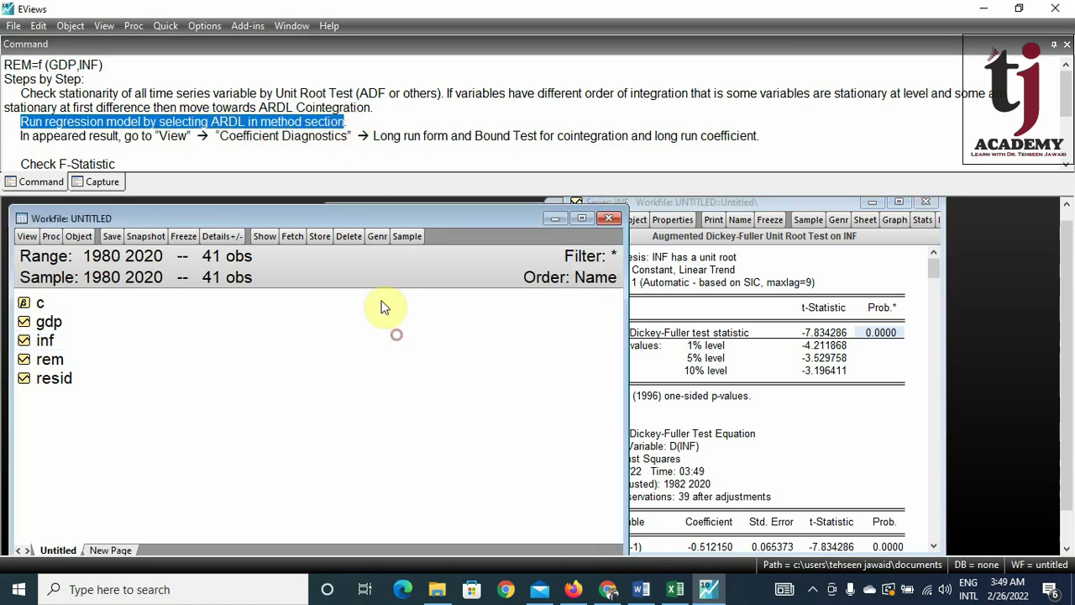
click(360, 126)
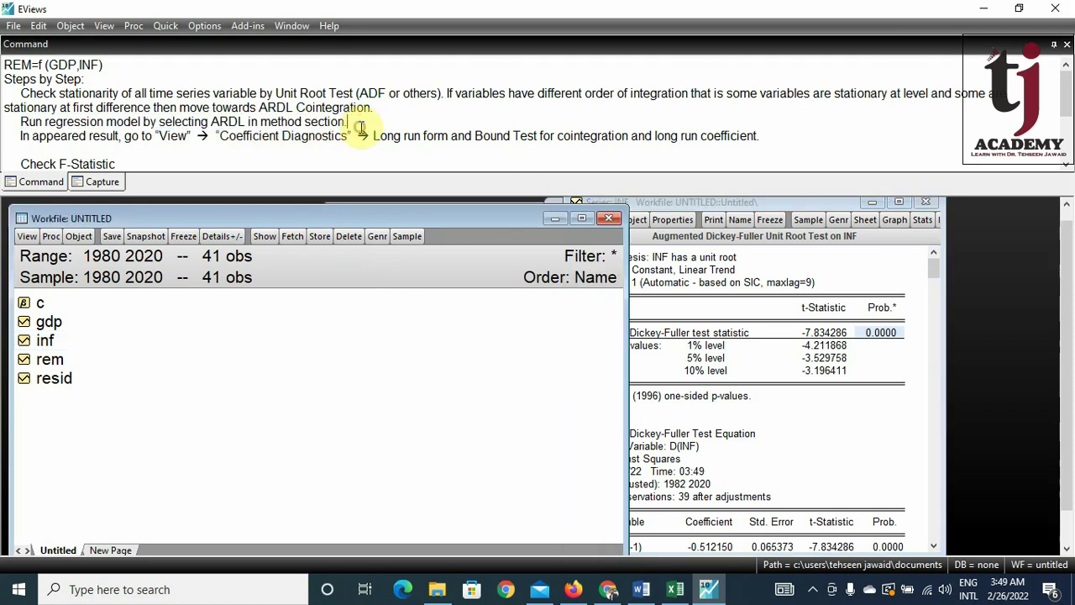
Start a new equation estimation and enter the specification "rem c gdp inf"
click(171, 30)
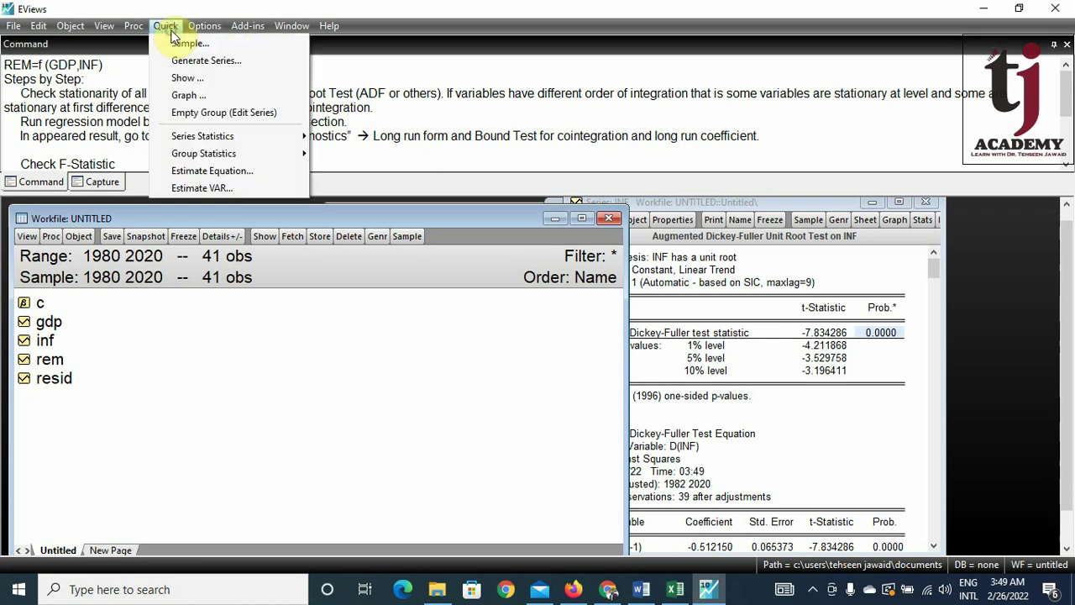
click(250, 169)
drag(454, 132, 528, 216)
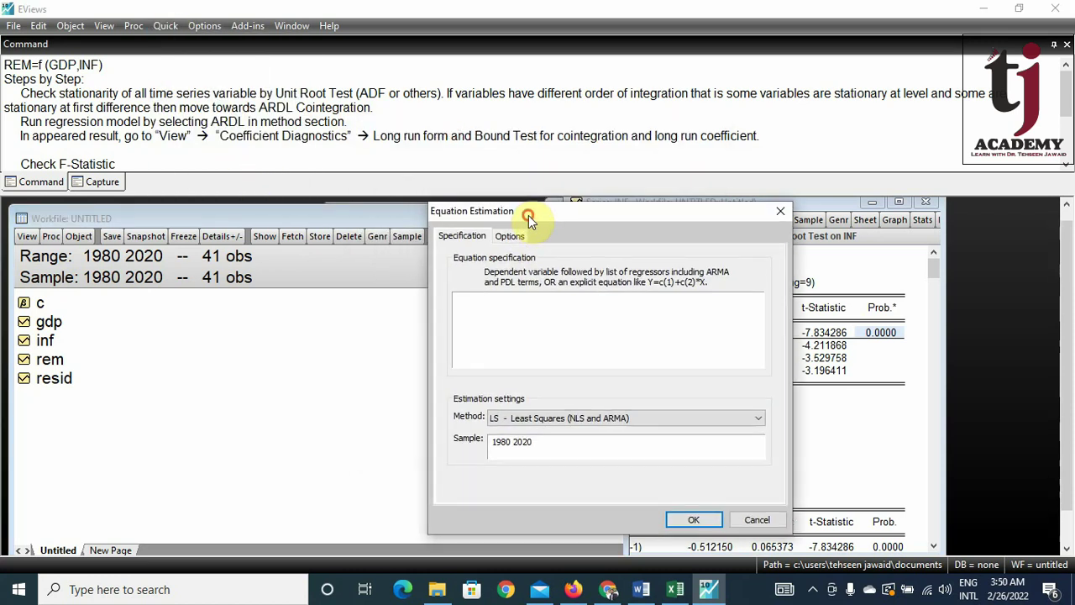
text(re)
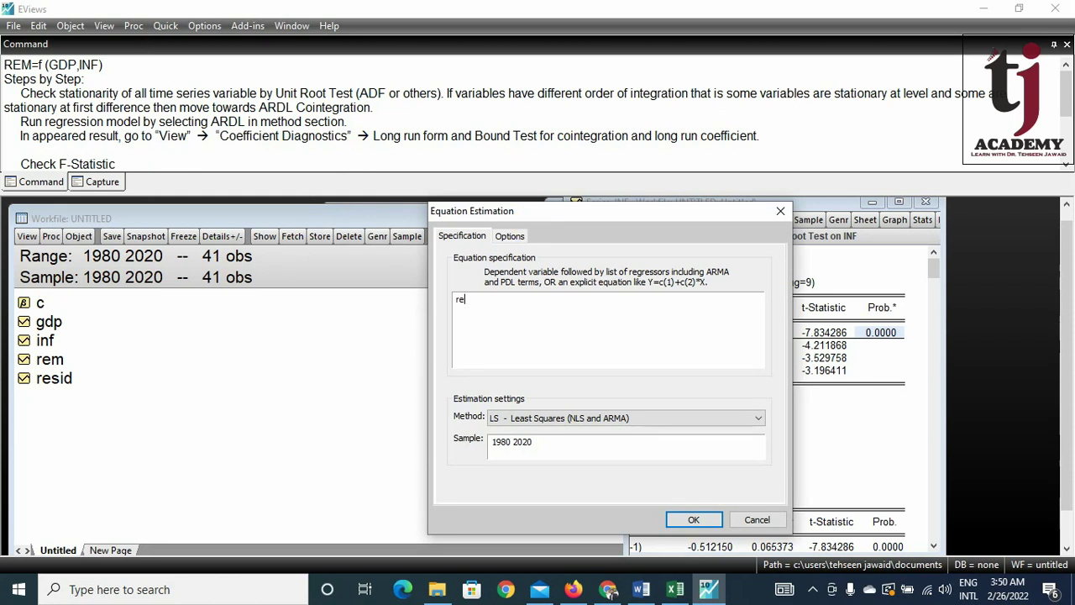
text(m c gdp inf)
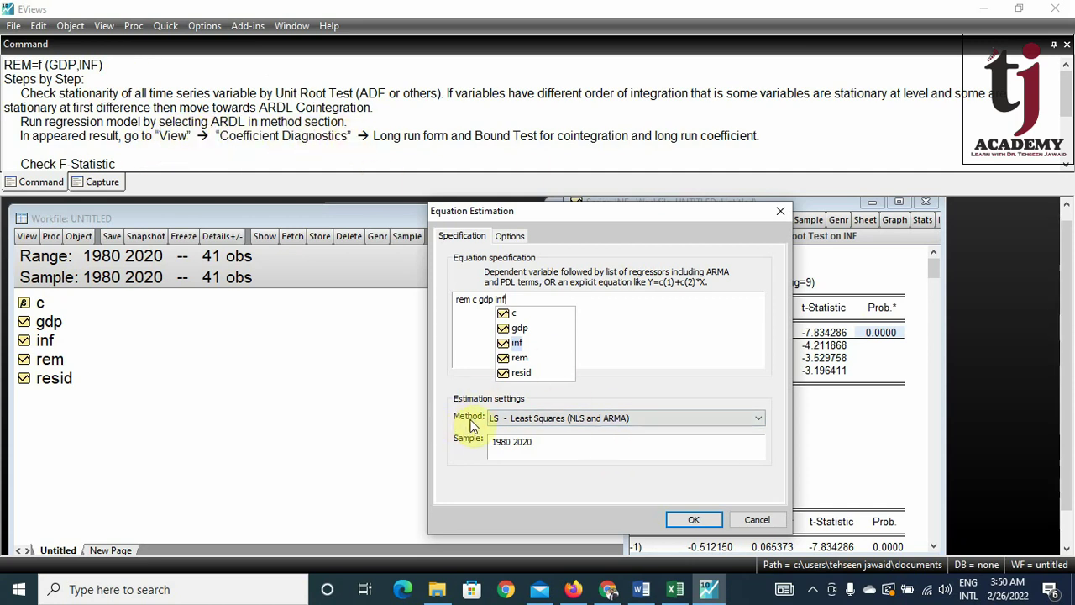
Estimate the equation with the method "ARDL - Auto-regressive Distributed Lag Models" and look over the regression output
click(648, 417)
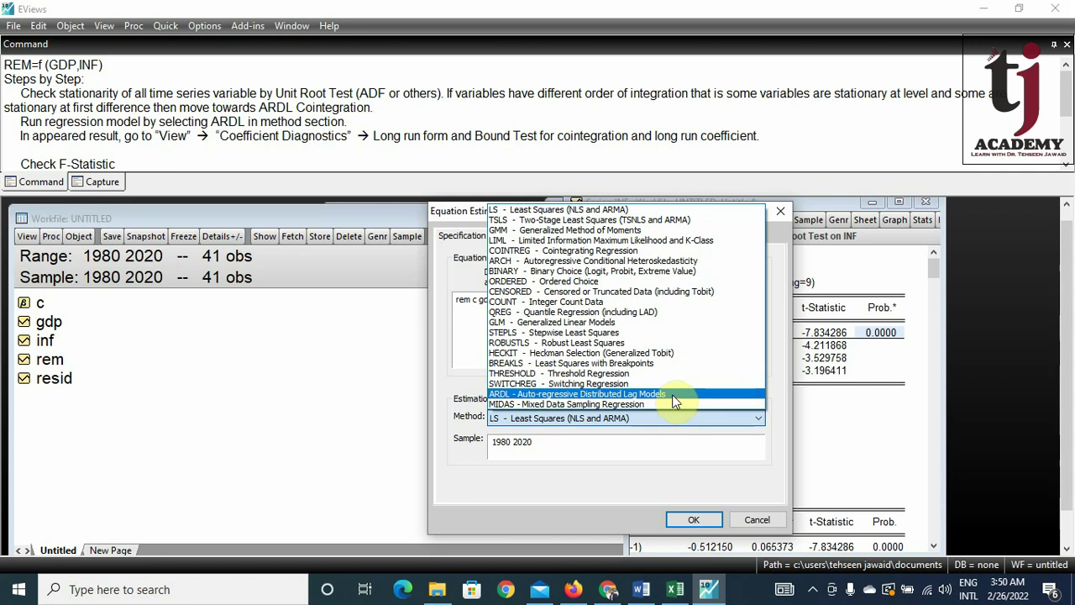
click(672, 394)
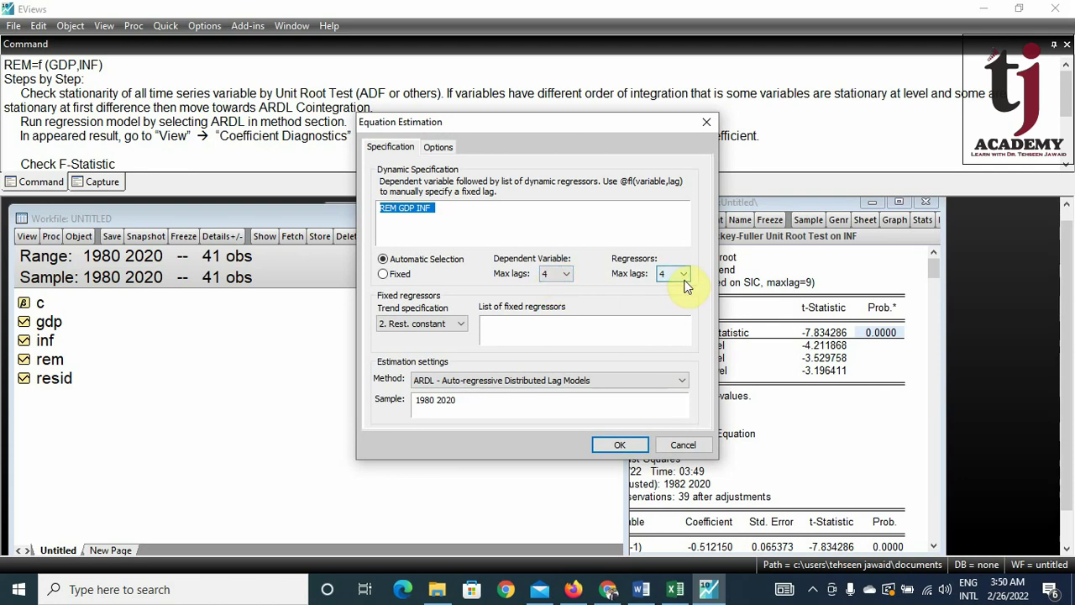
click(404, 221)
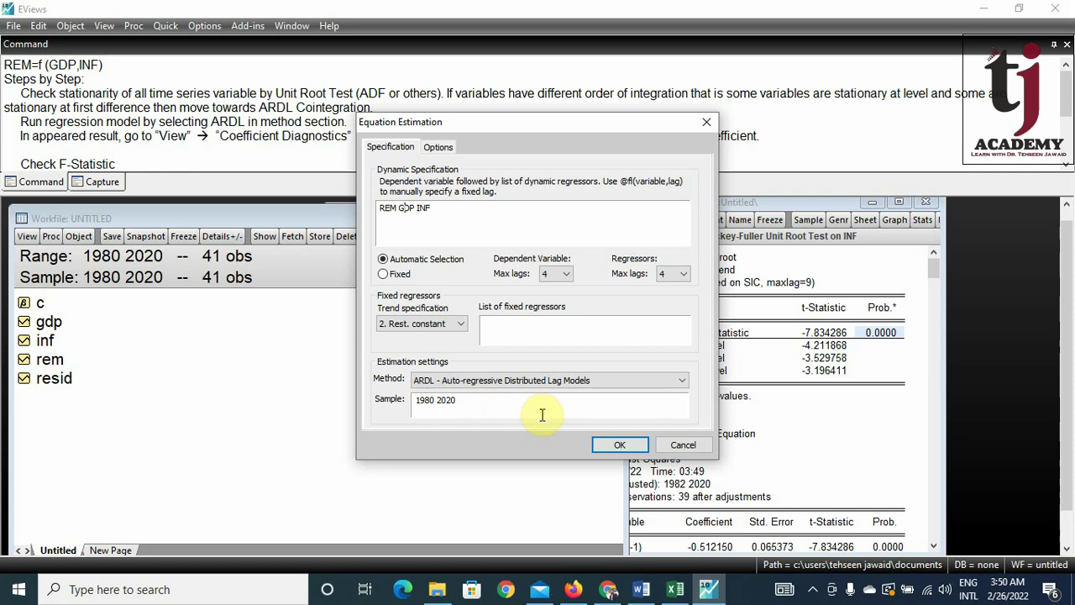
click(630, 446)
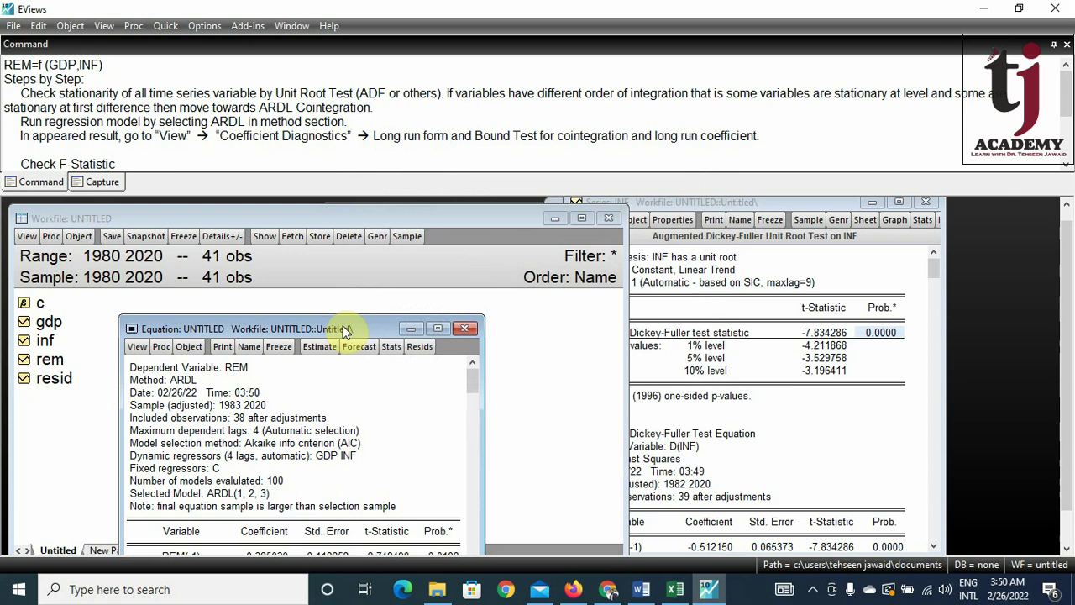
drag(344, 328, 729, 204)
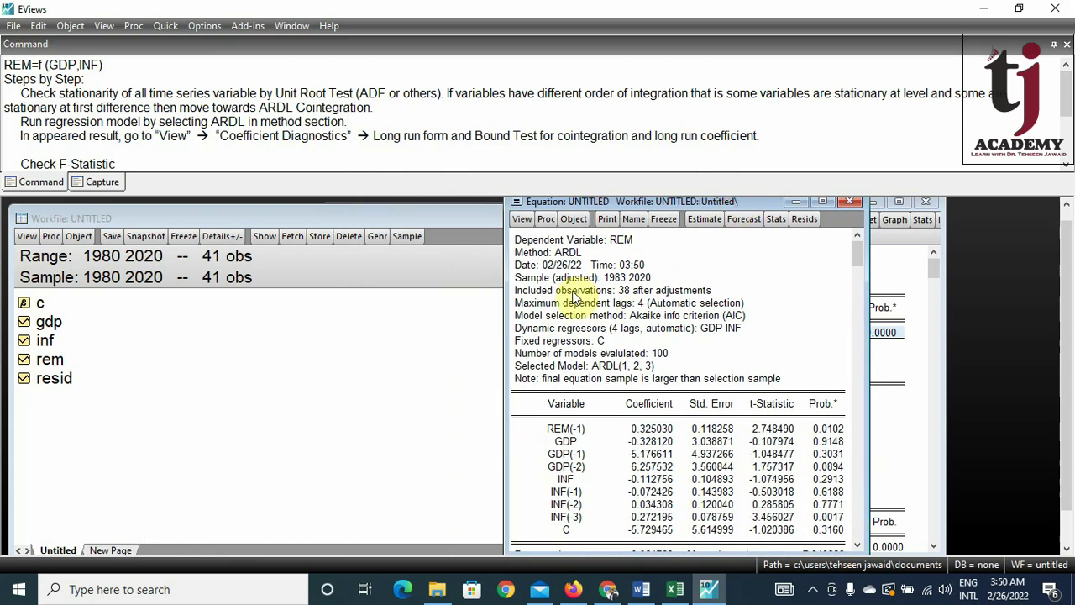
scroll(626, 336, down, 1)
scroll(623, 353, up, 1)
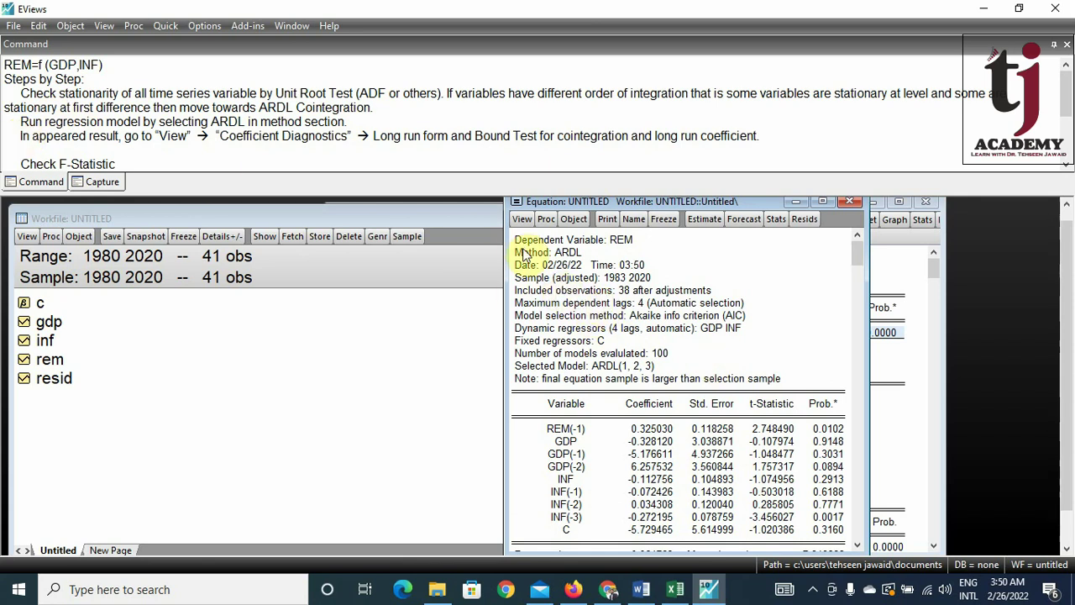
drag(513, 237, 845, 538)
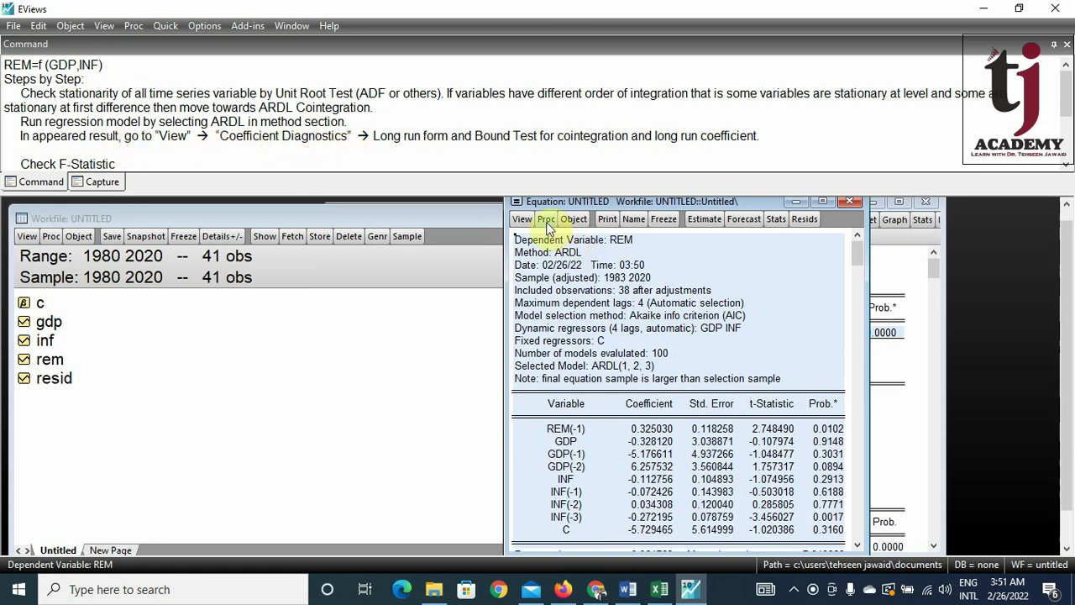
Run the Long Run Form and Bounds Test from the coefficient diagnostics of the ARDL equation
click(521, 220)
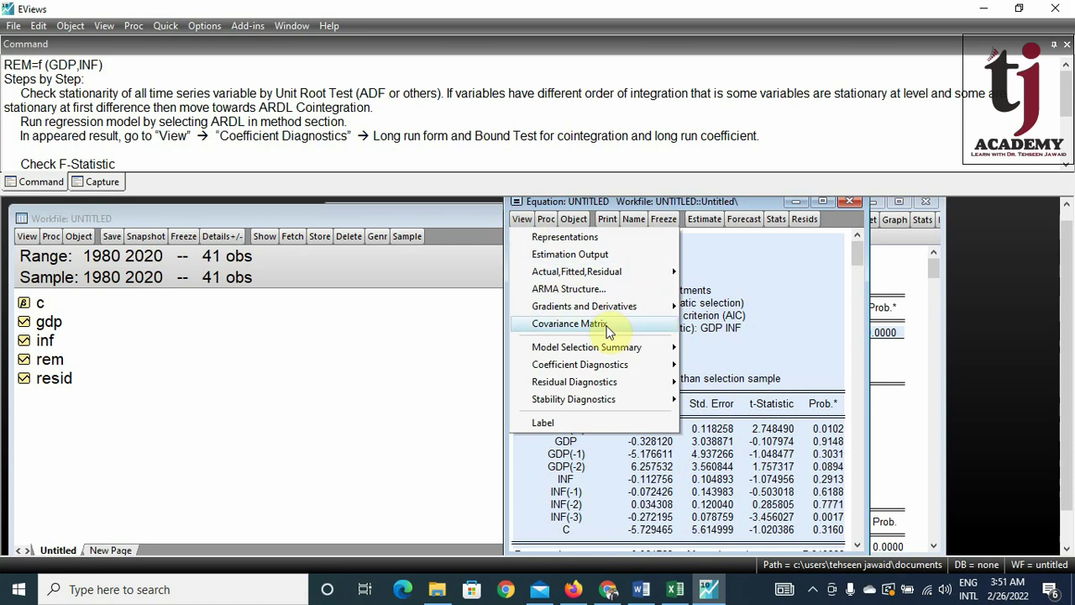
mouse_move(638, 366)
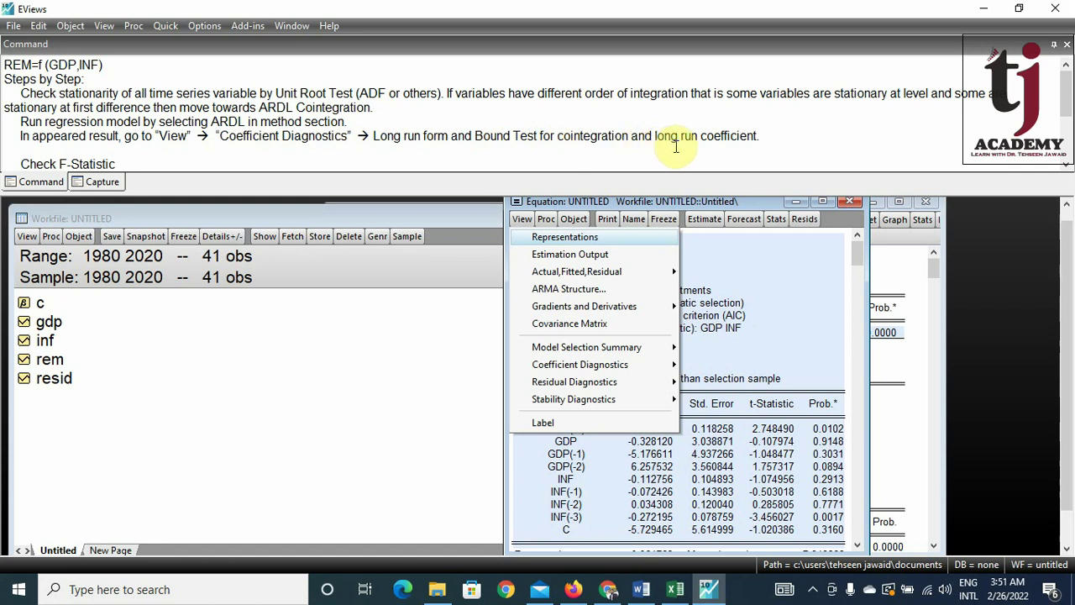
click(522, 220)
click(522, 220)
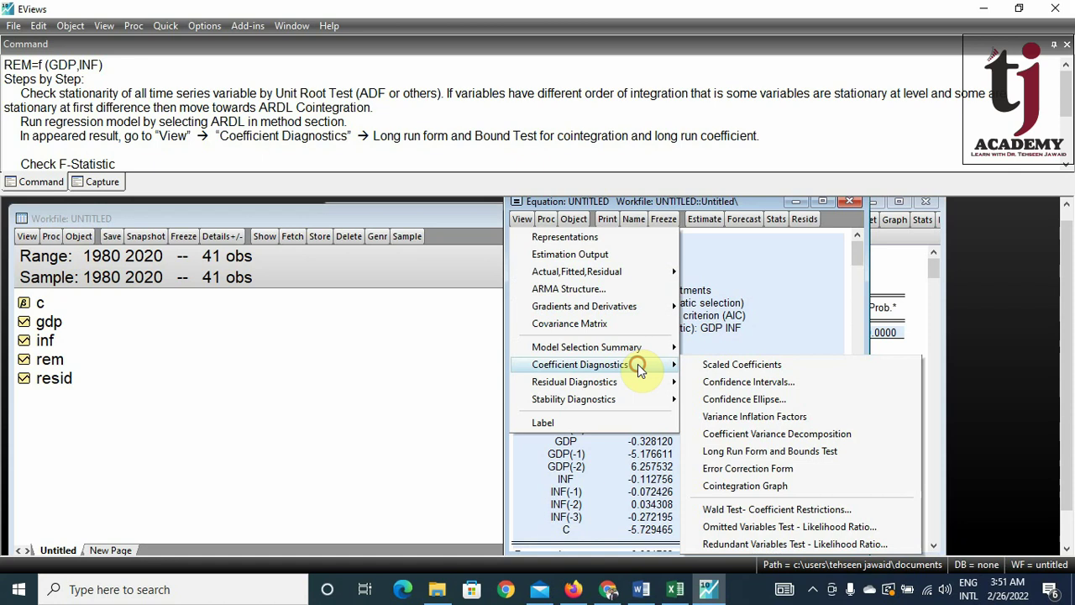
click(838, 456)
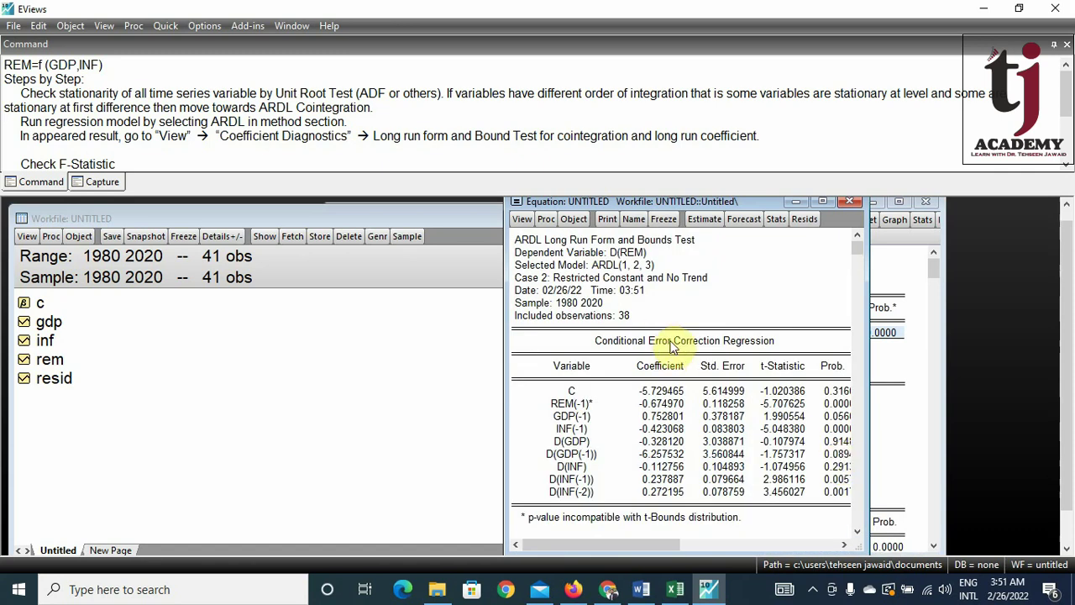
Examine the F-Bounds Test, comparing the F-statistic with the I(0) and I(1) critical values using the cointegration rules in the notes
scroll(693, 353, down, 7)
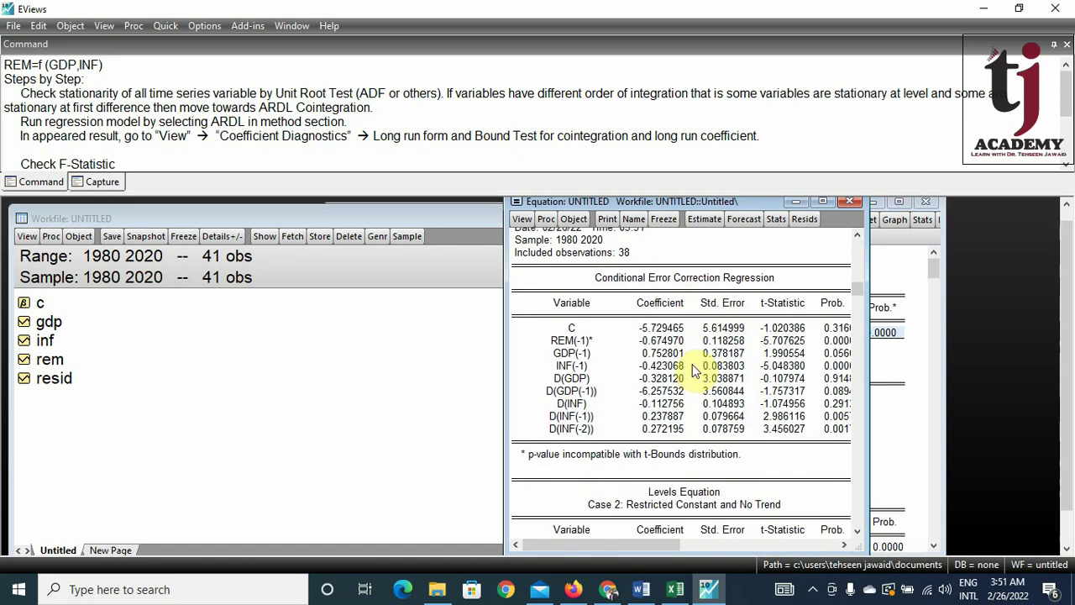
scroll(693, 369, down, 3)
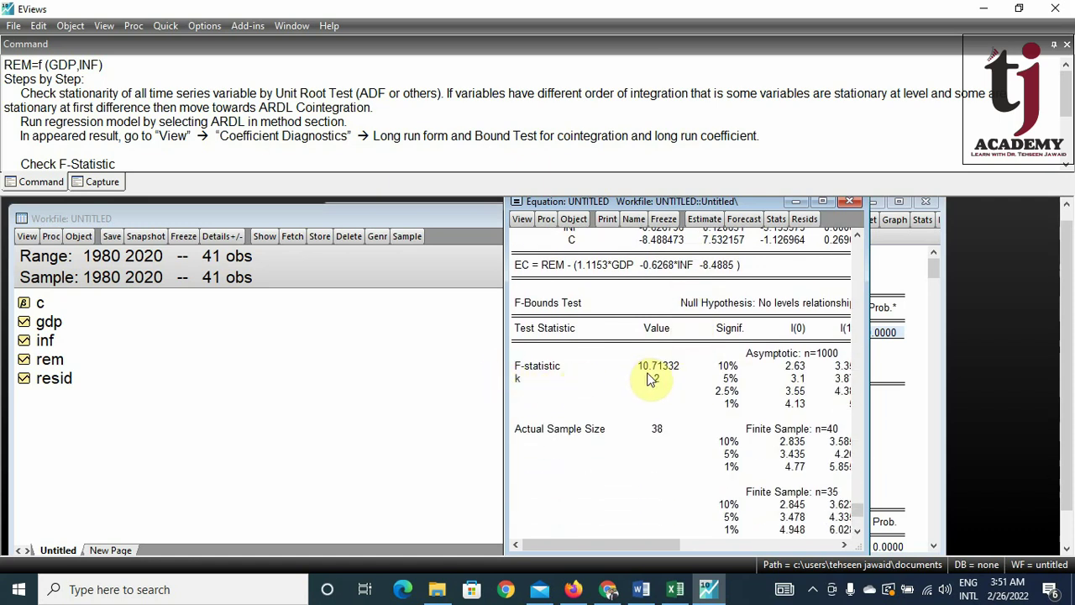
drag(866, 319, 937, 319)
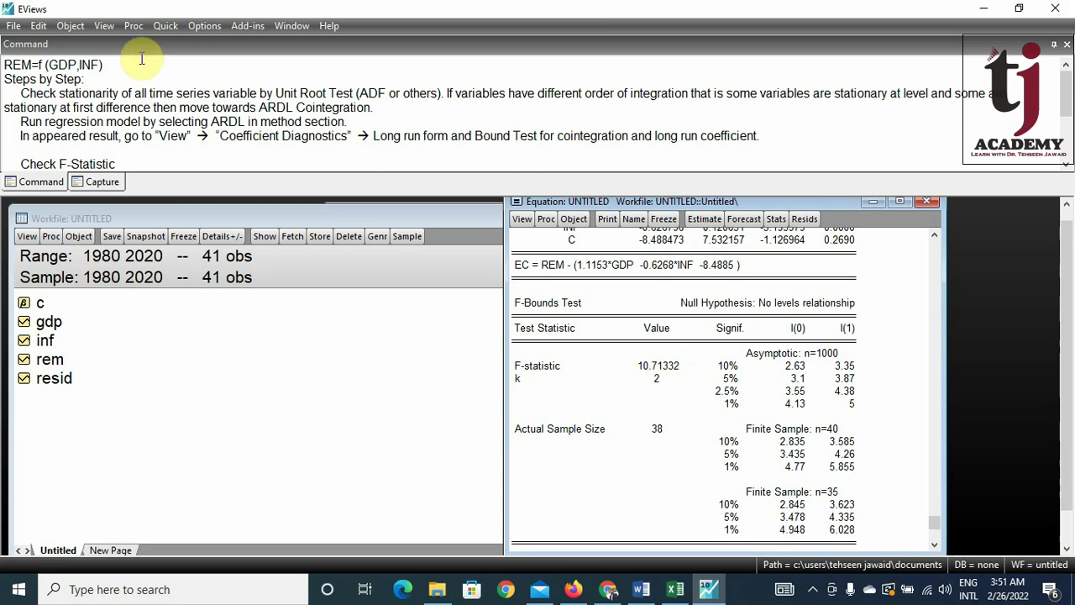
scroll(195, 135, down, 3)
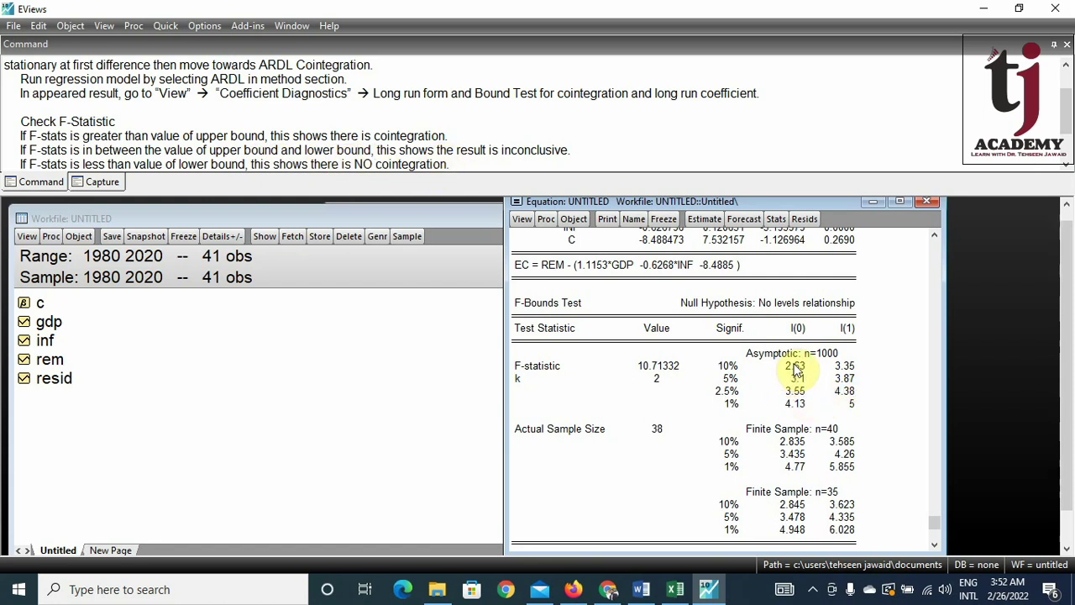
drag(797, 370, 796, 409)
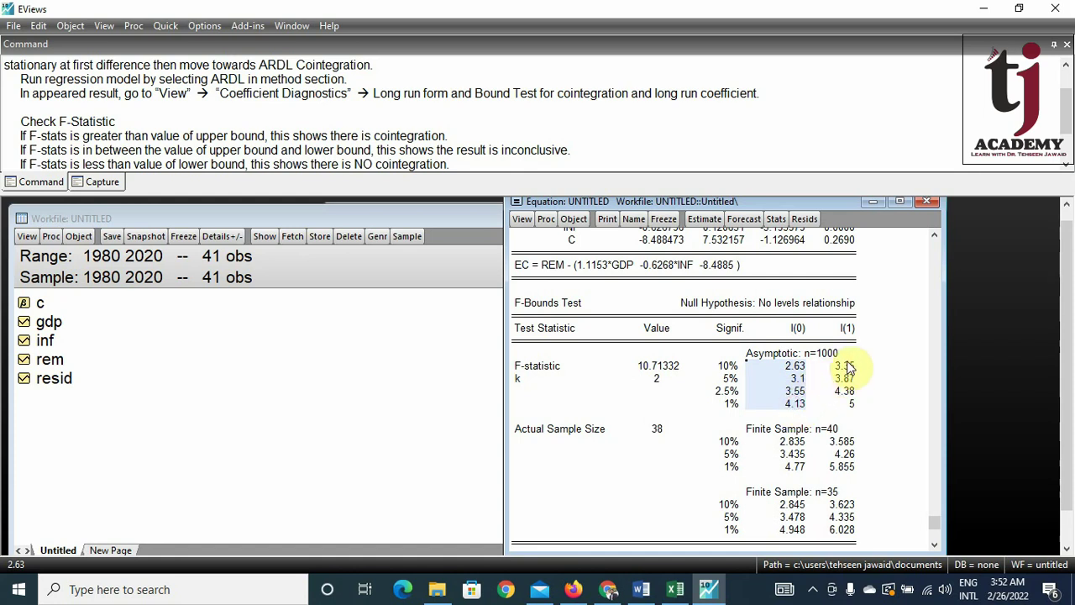
drag(845, 367, 851, 409)
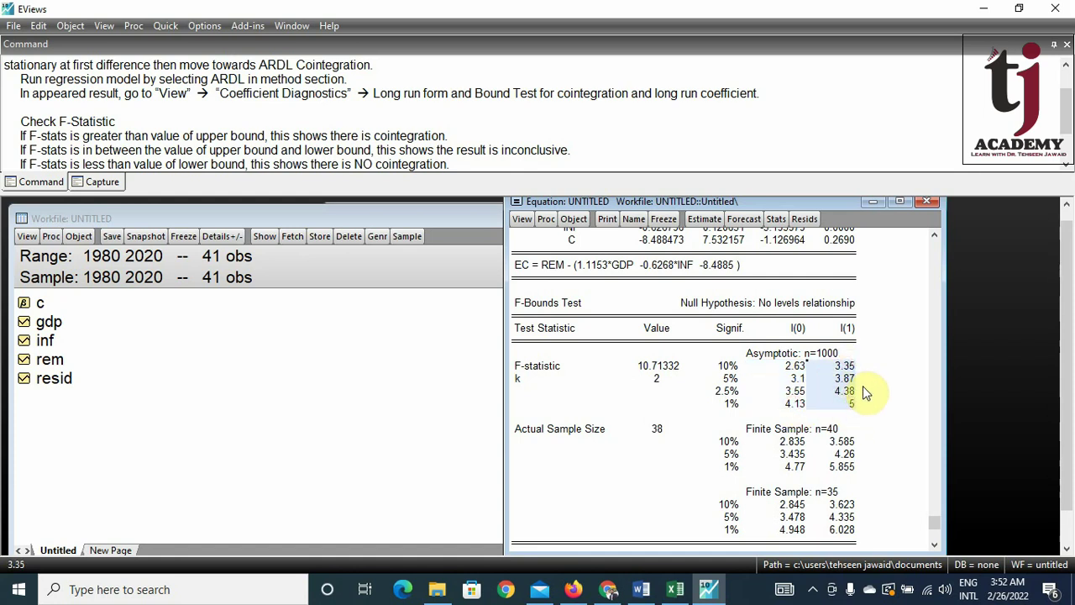
Check the F-statistic against the bounds at the 10%, 5%, 2.5% and 1% levels and read the matching cointegration rule in the notes
drag(727, 367, 846, 376)
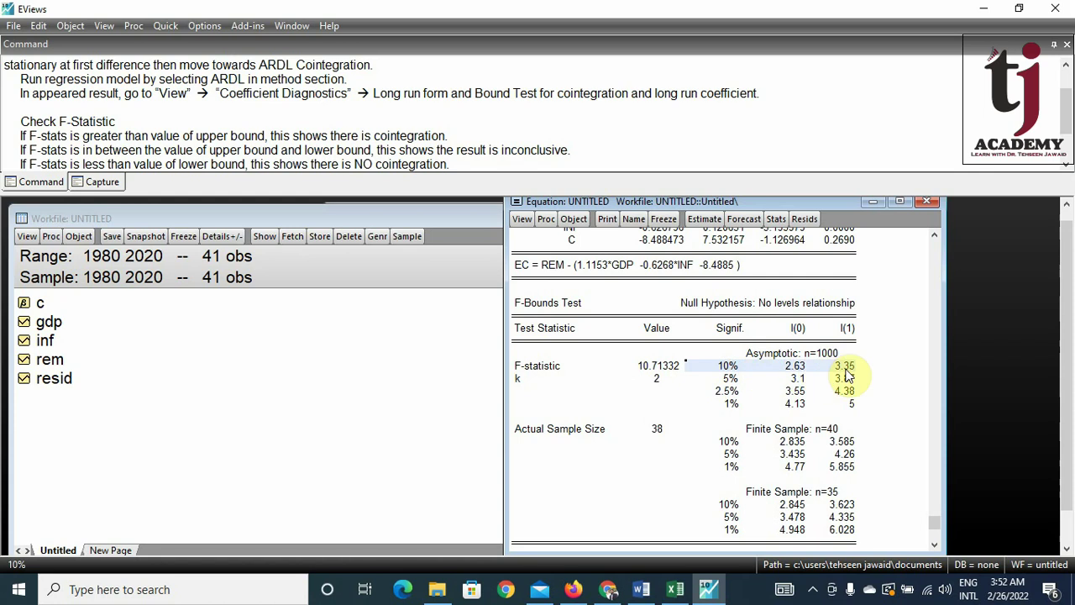
drag(727, 379, 848, 382)
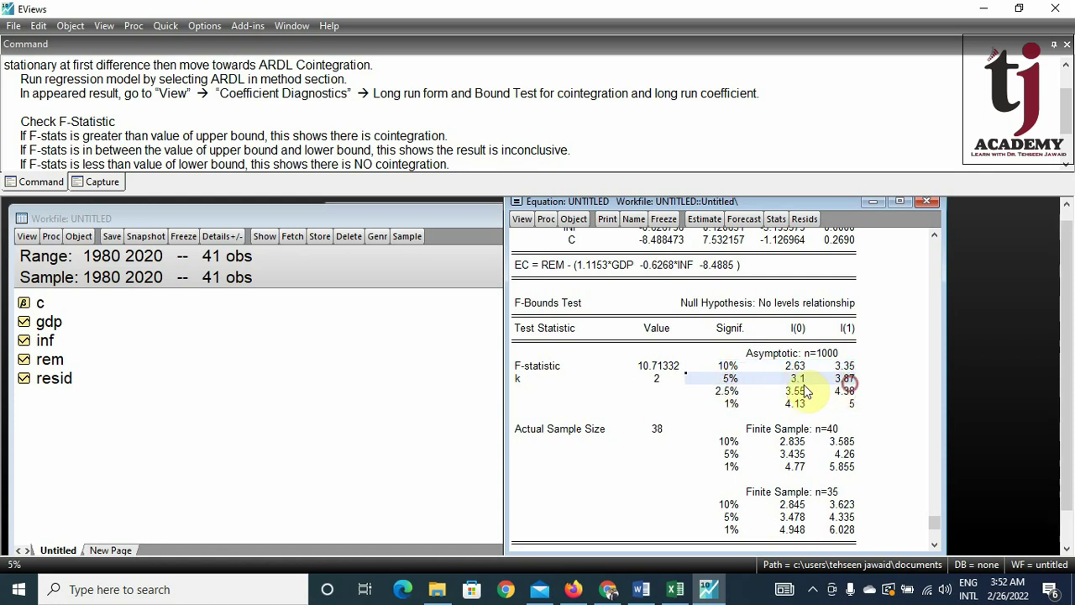
drag(728, 392, 843, 398)
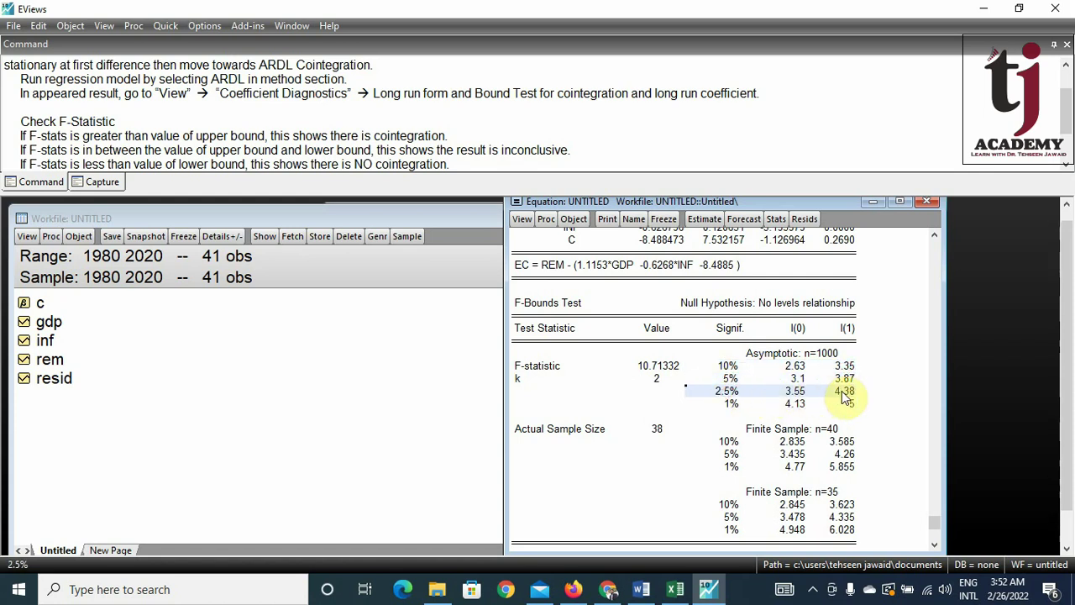
drag(732, 409, 839, 403)
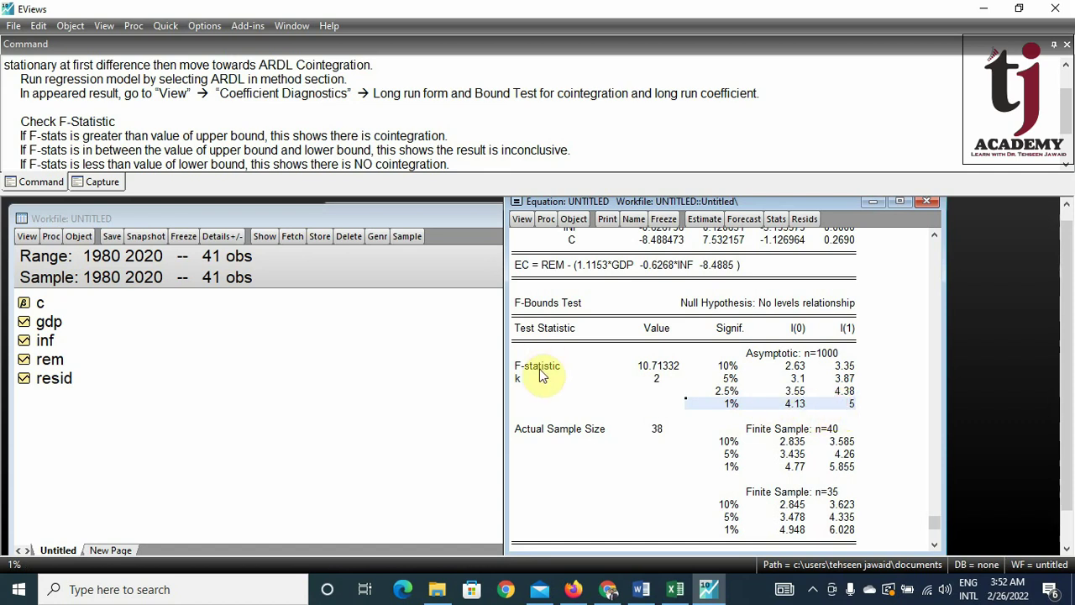
click(658, 374)
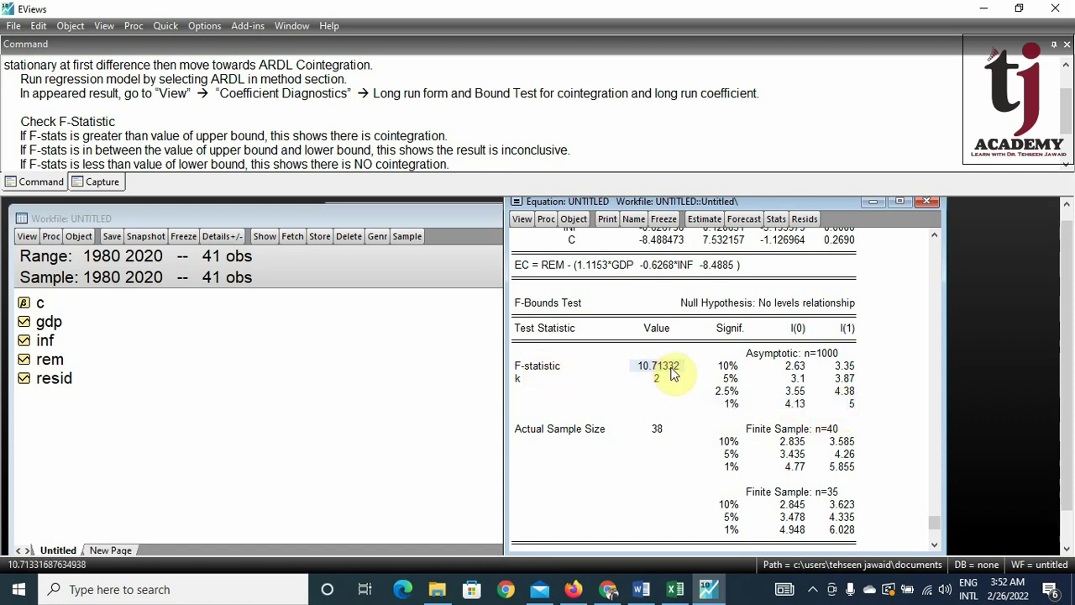
click(854, 407)
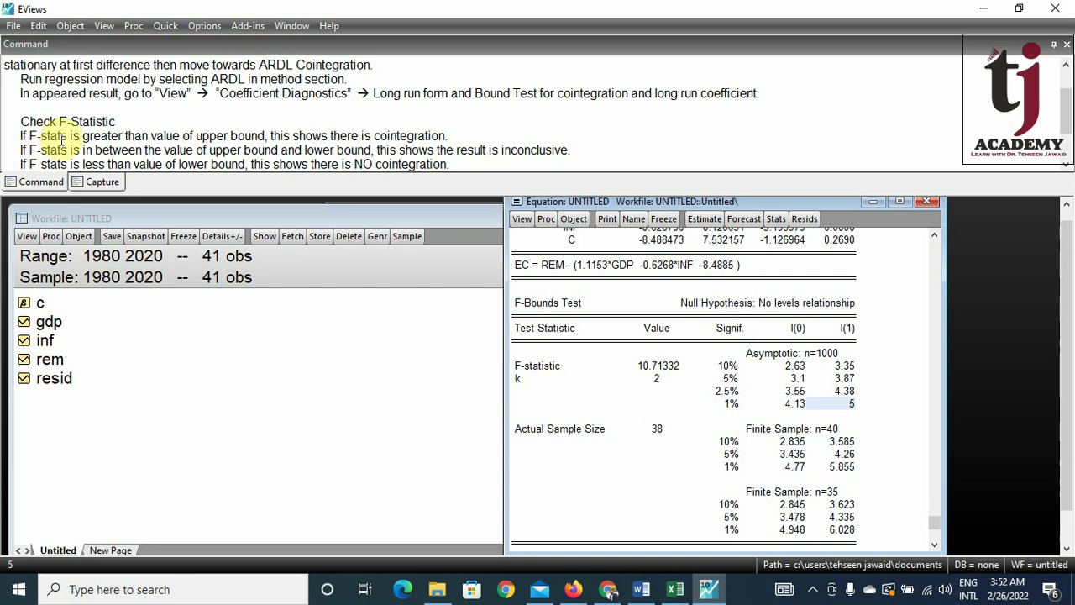
drag(21, 135, 449, 137)
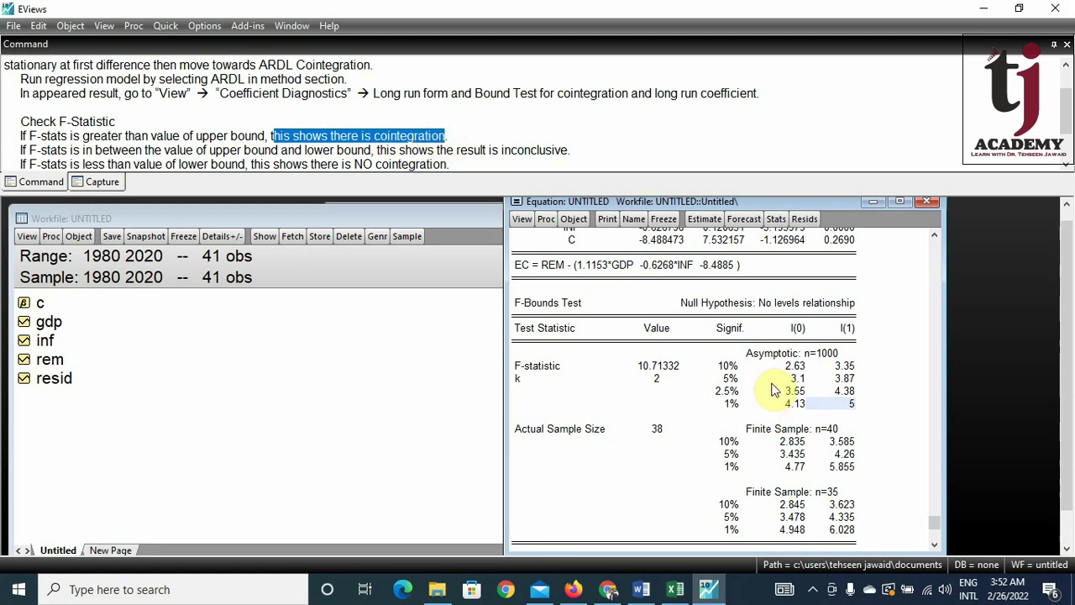
Read the notes on long run coefficients and examine the GDP and INF coefficients and probabilities in the Levels Equation
scroll(761, 399, up, 1)
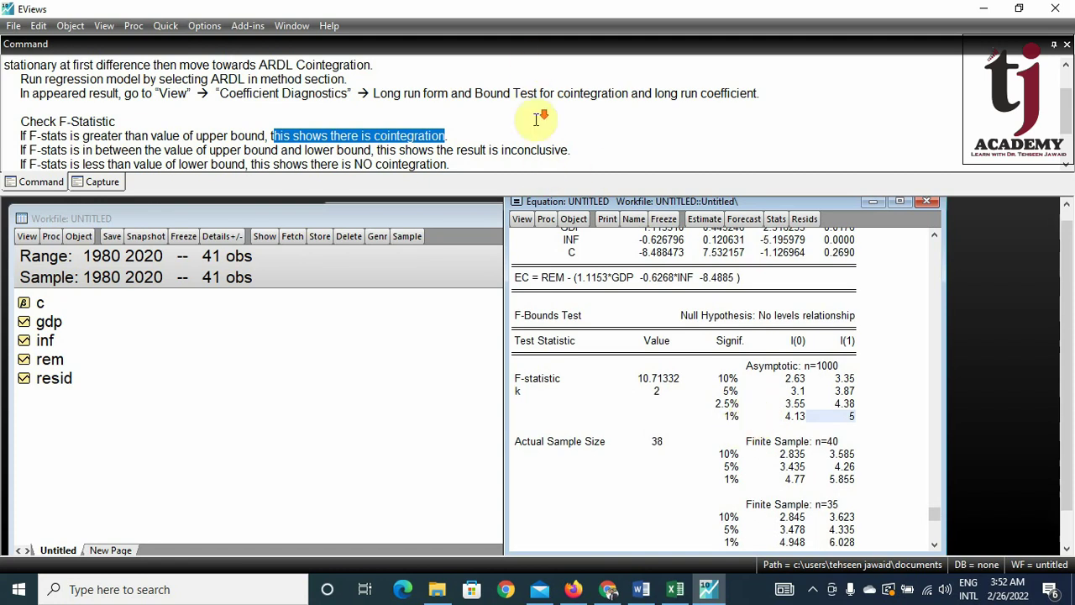
scroll(536, 117, down, 1)
scroll(536, 119, down, 1)
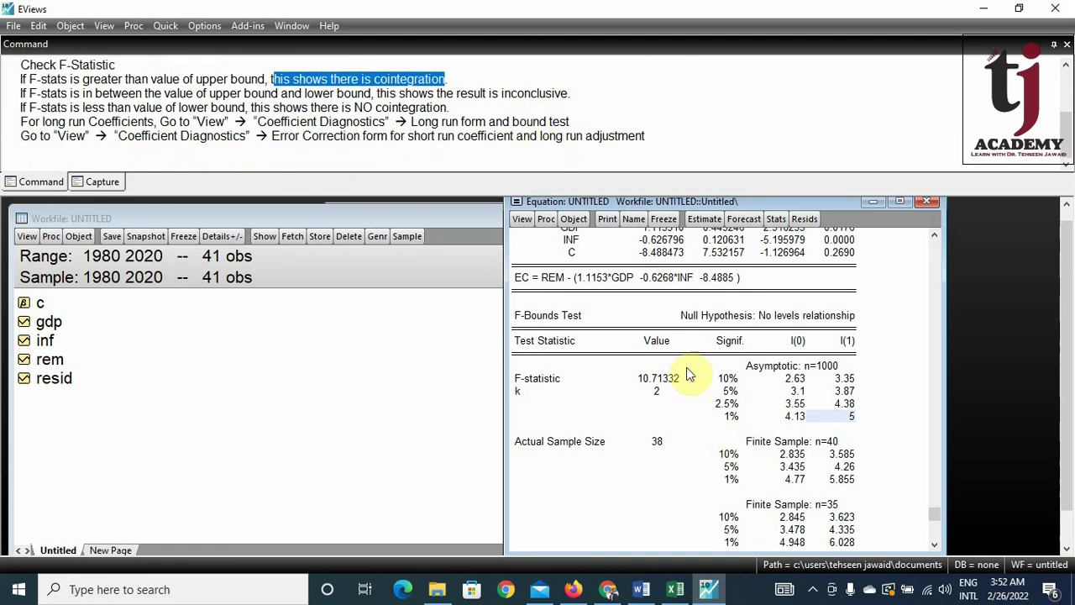
scroll(688, 377, up, 2)
scroll(689, 377, up, 5)
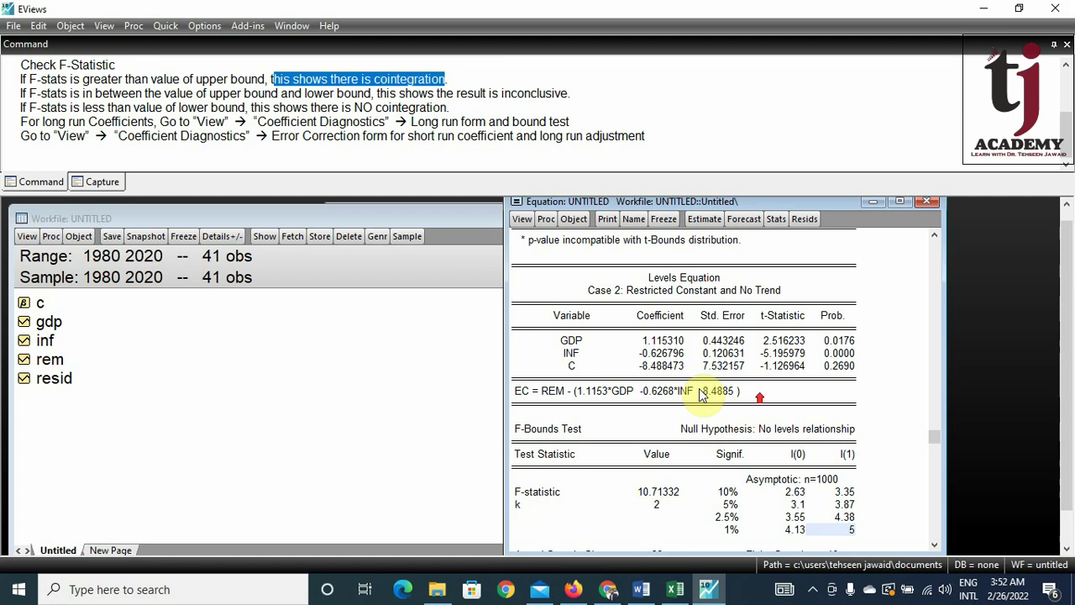
drag(648, 279, 824, 378)
click(885, 386)
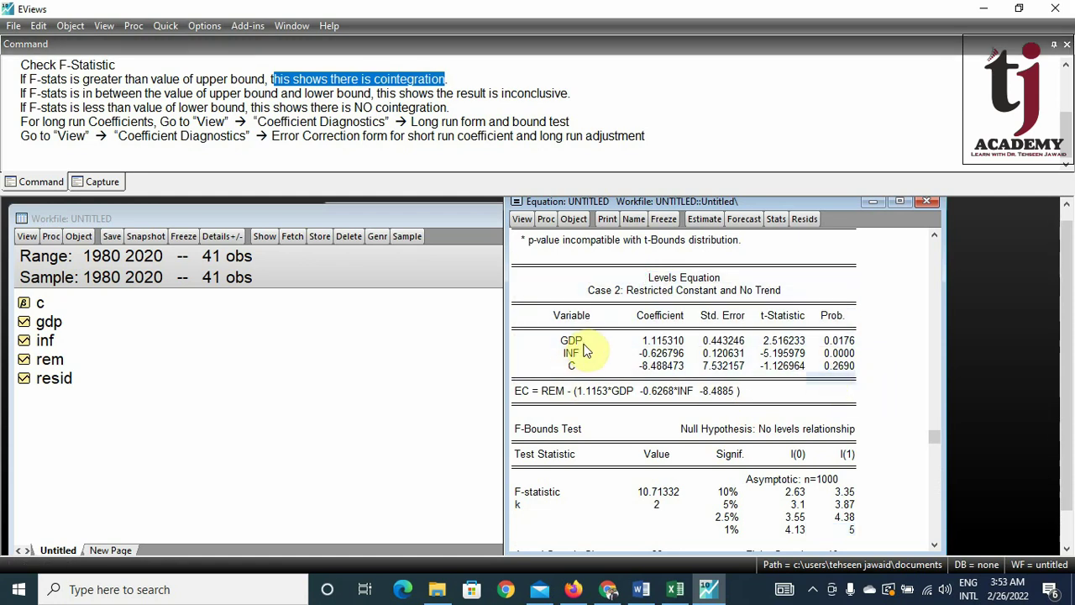
click(645, 339)
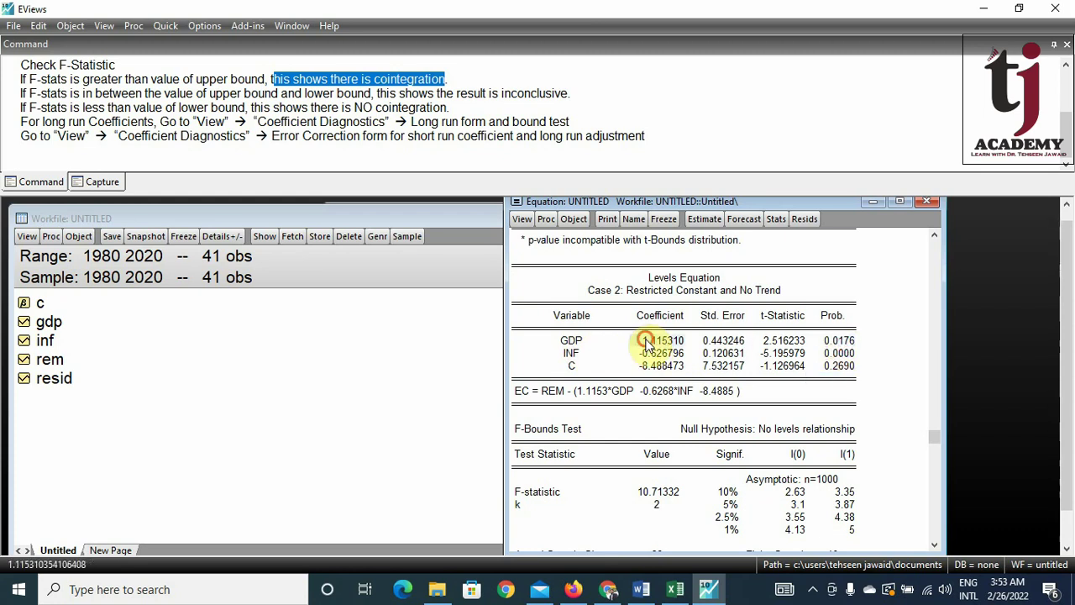
click(574, 354)
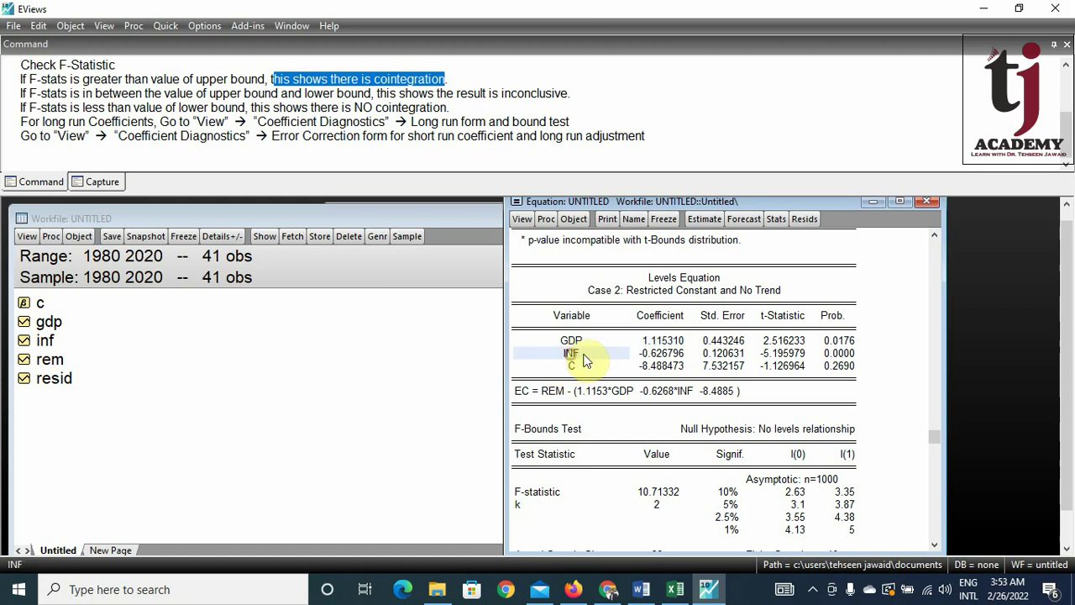
click(668, 354)
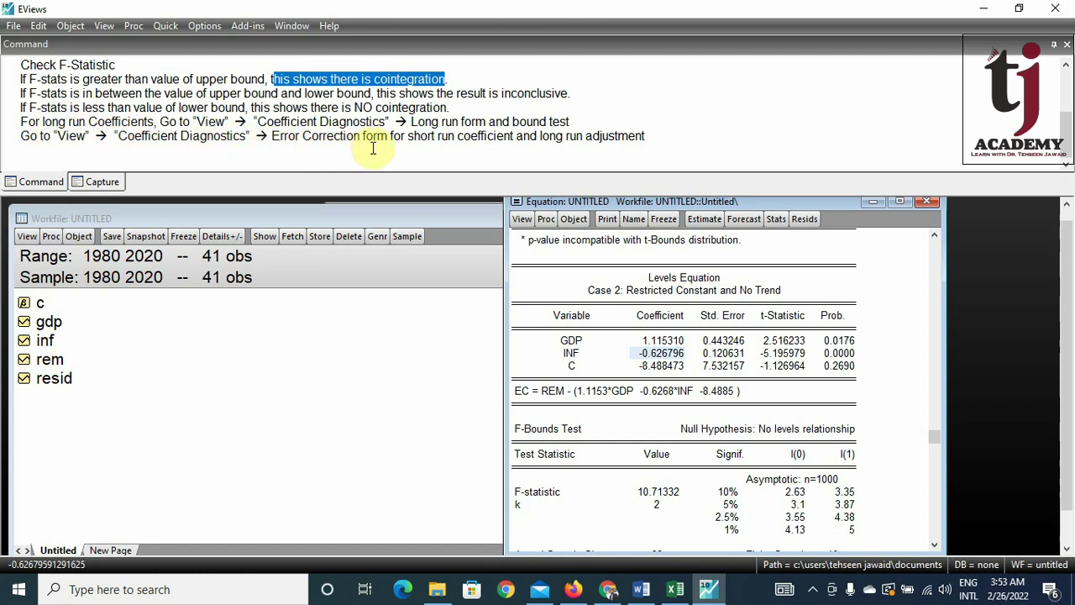
Run the Error Correction Form from the coefficient diagnostics of the ARDL equation
click(524, 221)
mouse_move(632, 370)
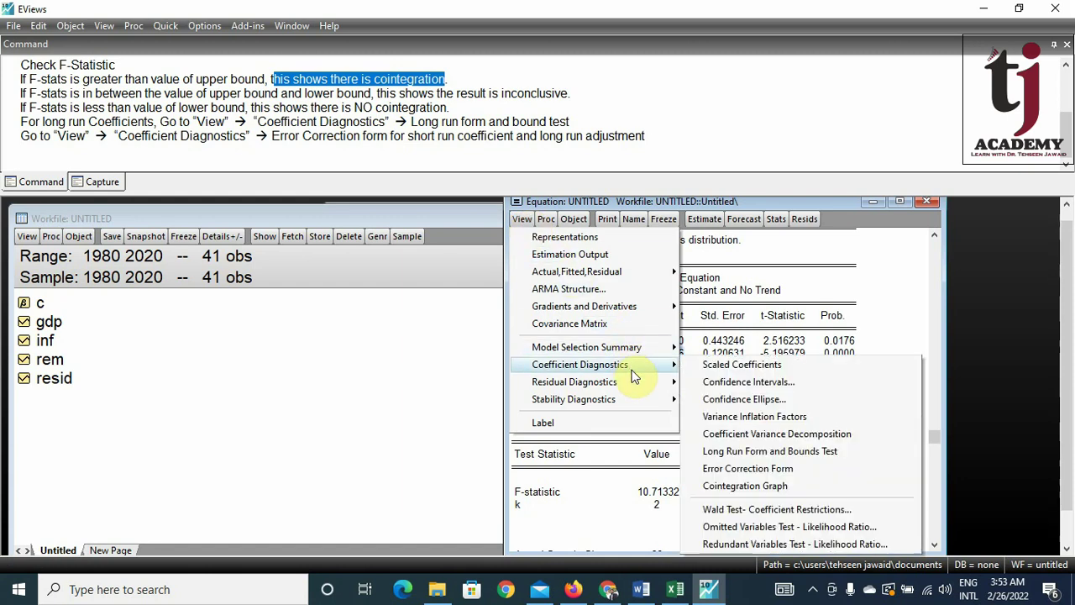
click(848, 477)
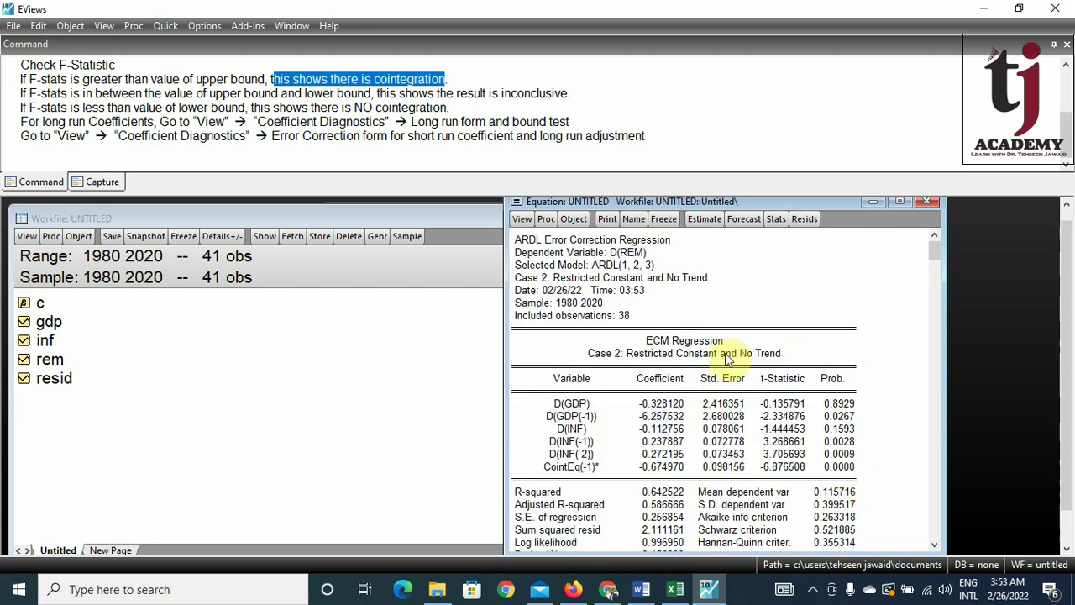
Examine the ECM Regression's short run coefficients and the CointEq(-1) adjustment term, and look over the remaining output
scroll(729, 353, down, 1)
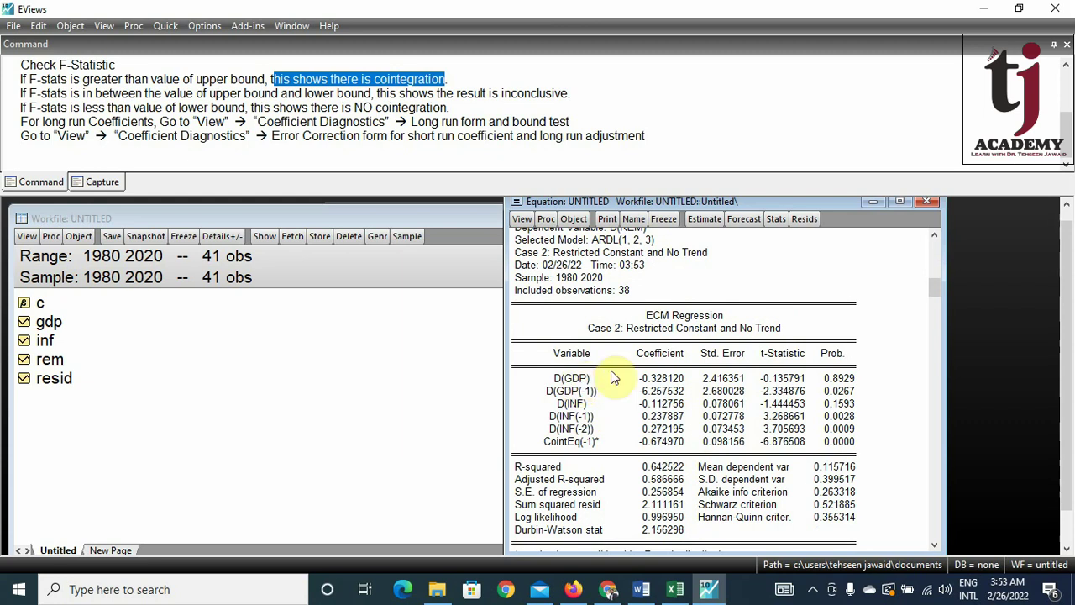
drag(655, 378, 661, 451)
click(661, 445)
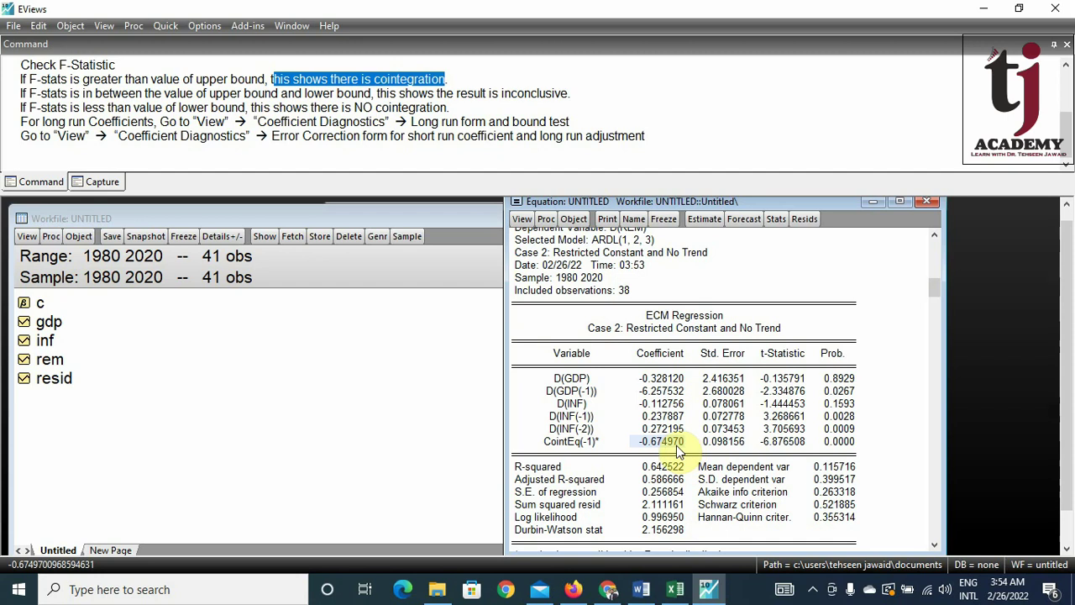
scroll(827, 445, down, 3)
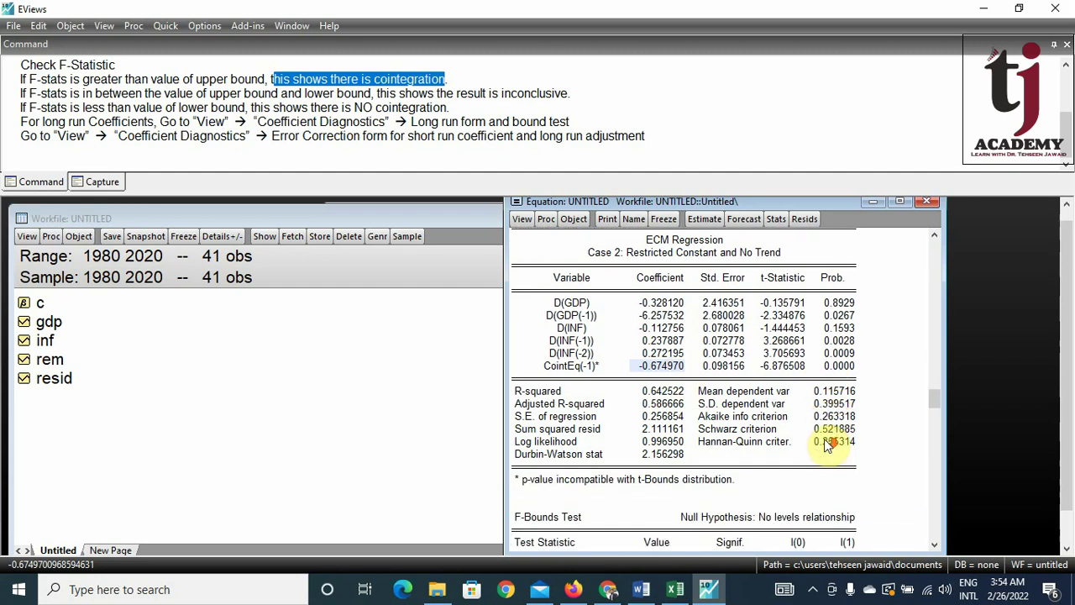
scroll(827, 445, down, 1)
scroll(827, 445, up, 5)
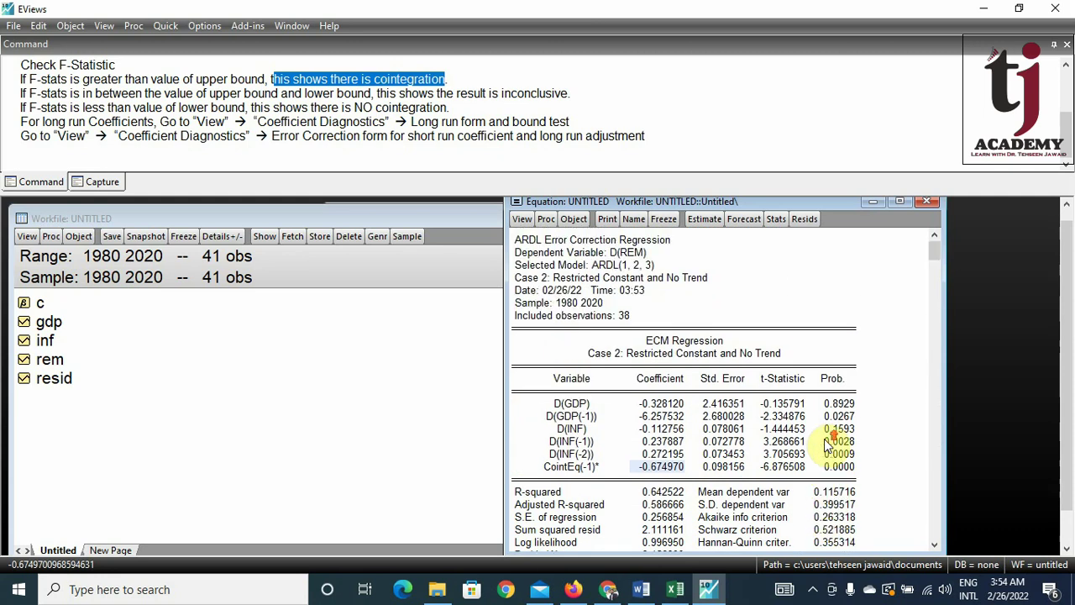